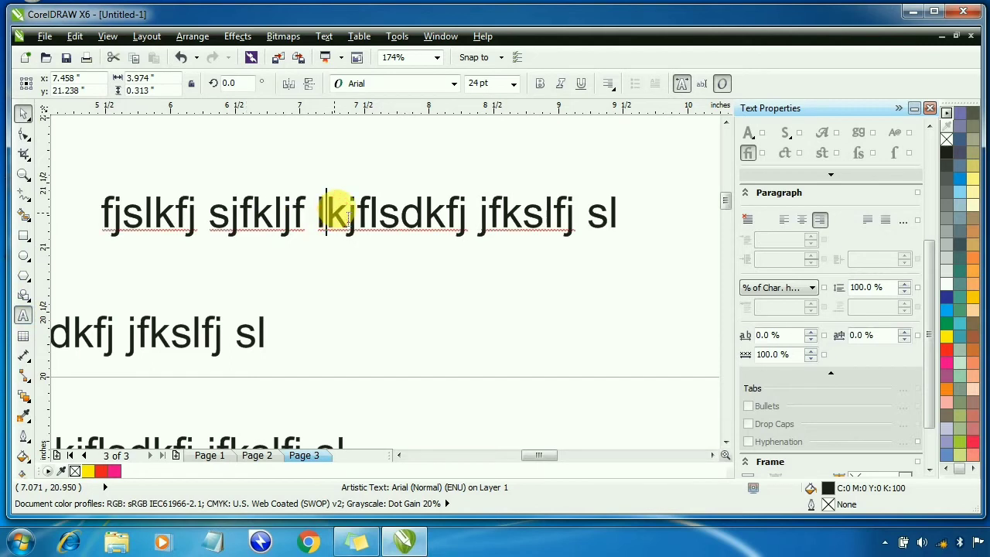
Insert the filler text "jfasjflalaljfjakljfakjflajl jfkaljflakjfajflljfjfo" after the first letter of "lkjflsdkfj" in the topmost right-aligned line.
text(jfasjflalaljfjakl)
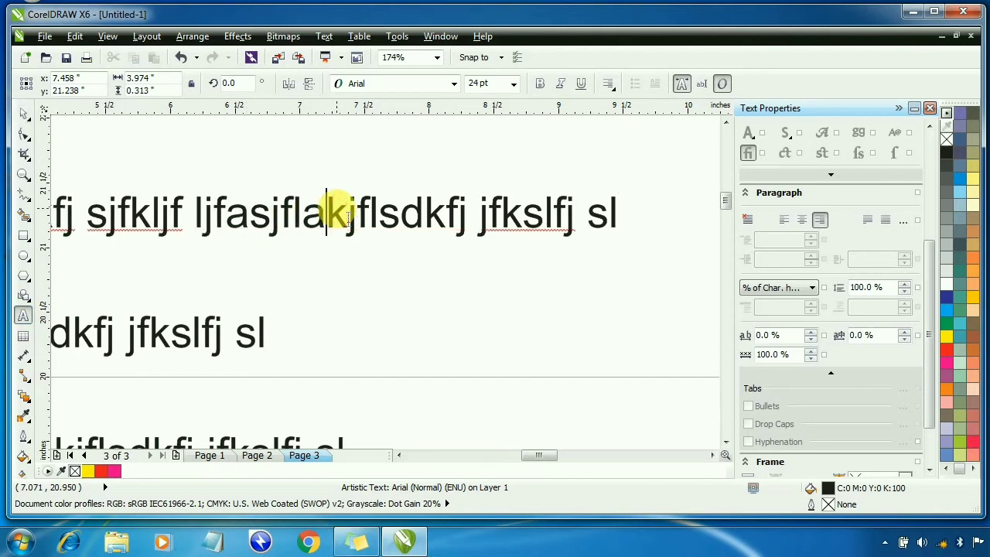
text(jfakjflajl)
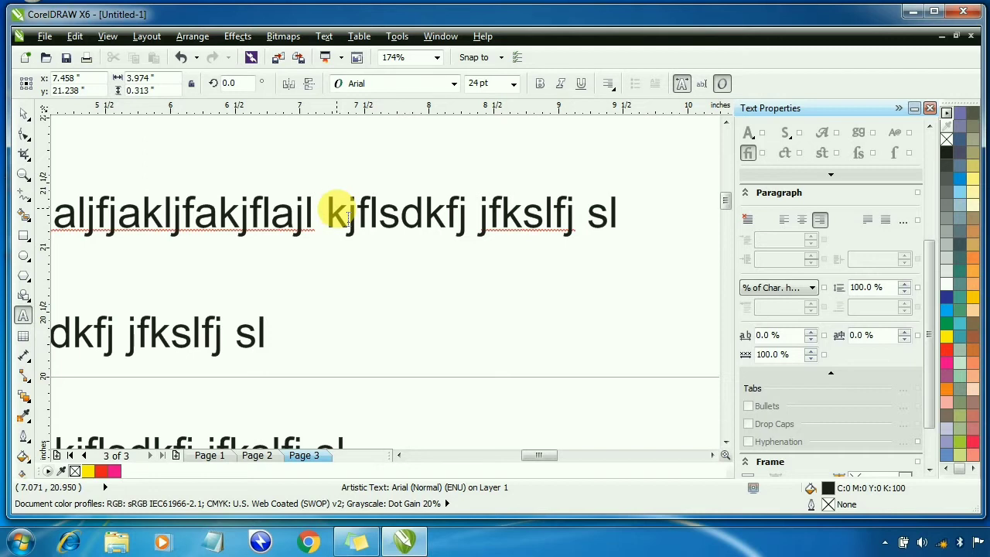
text(jfkaljflakjfajfll)
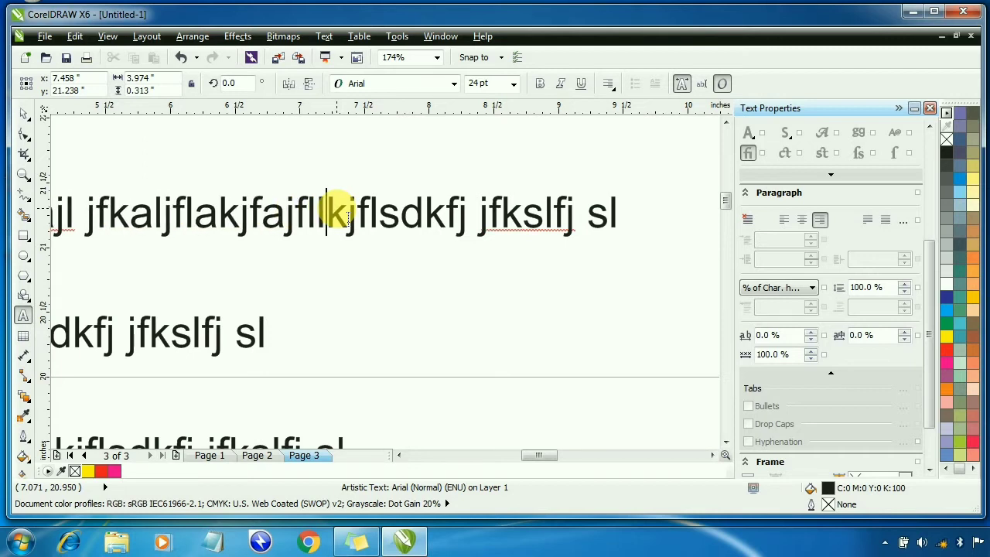
text(jfjfo)
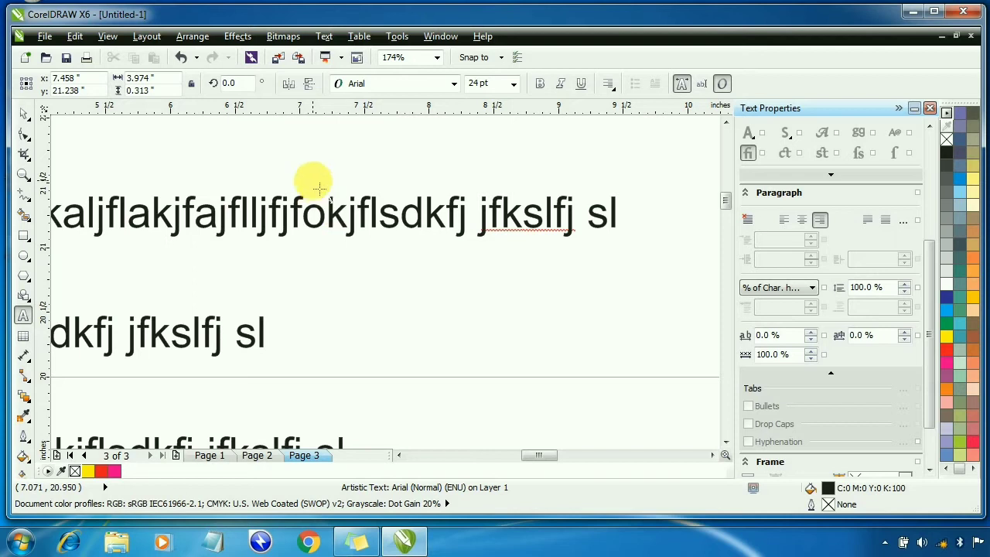
Duplicate the extended right-aligned line above the original and set the copy's alignment to Full Justify.
click(23, 114)
scroll(182, 201, down, 3)
click(259, 213)
drag(267, 219, 377, 160)
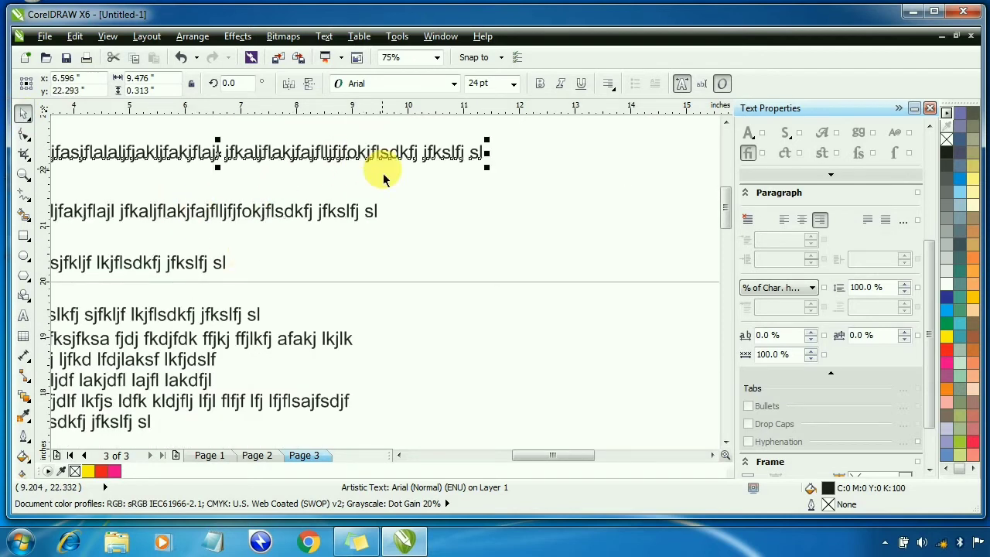
click(609, 83)
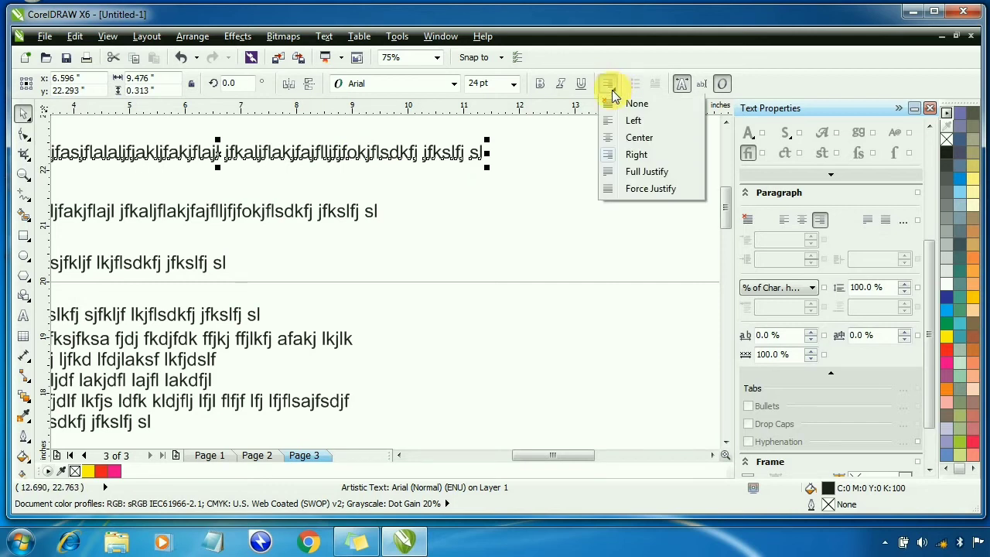
click(663, 171)
Insert a long run of filler letters beginning "jflajflajfl" inside the word "jfkslfj" of the fully justified top line.
double_click(452, 153)
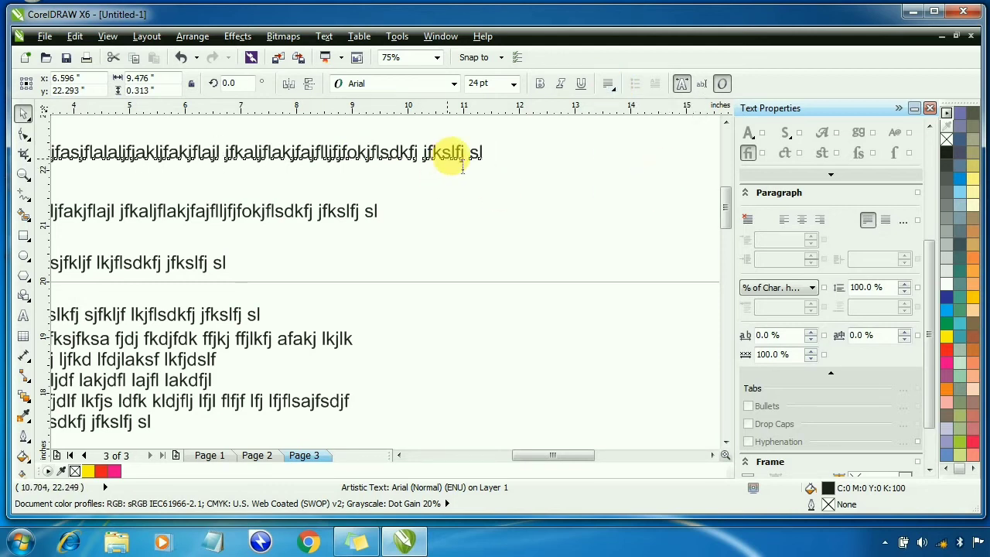
text(jflajflajfljjklasf)
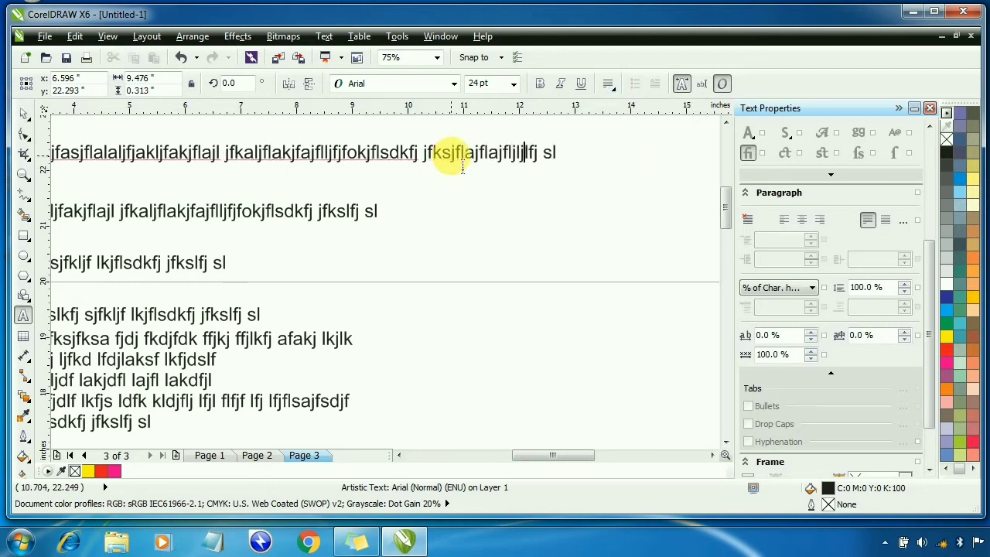
text(jaljflakjfllksa)
text(jfljflajfl)
text(kjljflkj)
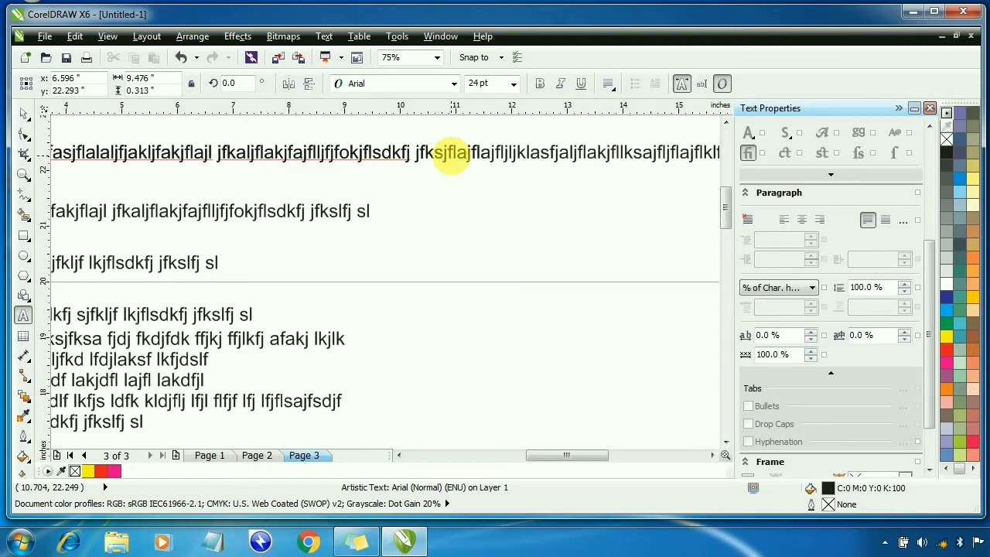
text(ajlajflajljajflajl)
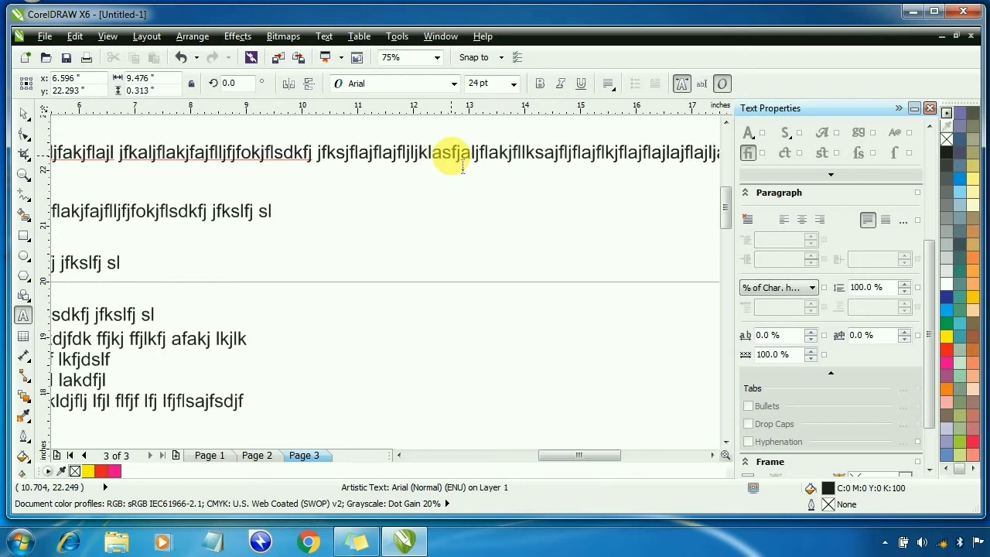
key(ctrl+space)
key(F4)
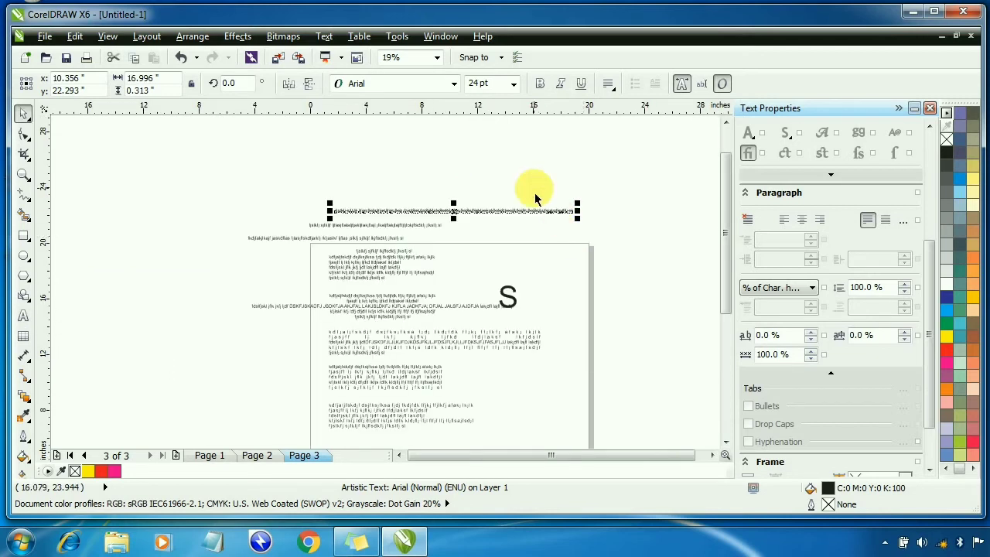
Move the lower of the two SS WORLD ZONE texts further down and right to about X 15.3", Y 2.1".
scroll(537, 338, up, 2)
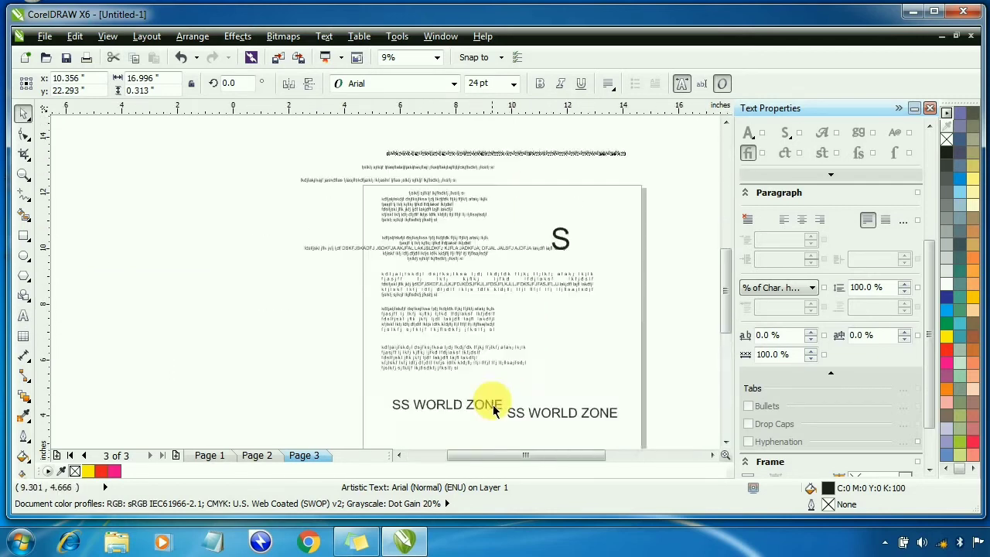
scroll(405, 325, down, 2)
scroll(513, 331, up, 2)
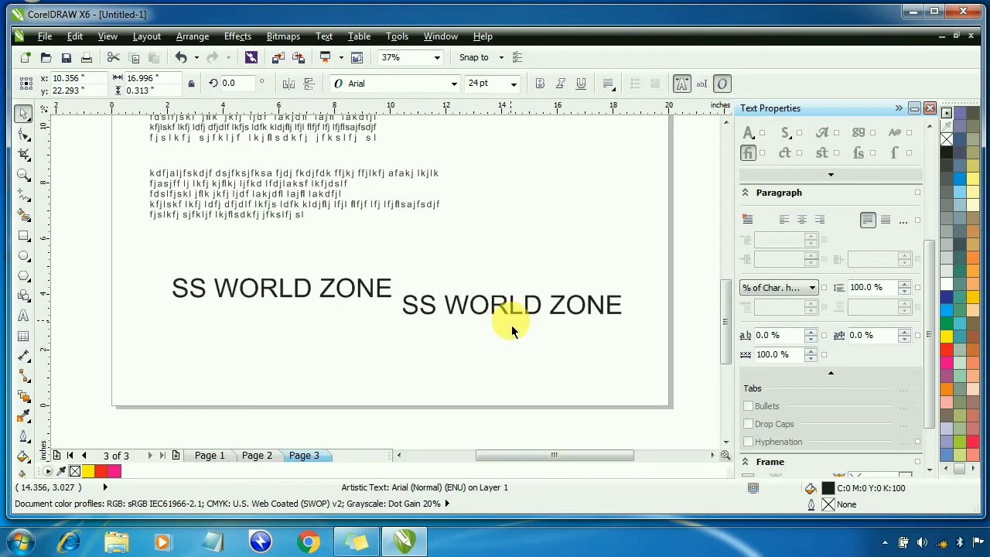
click(525, 337)
drag(531, 310, 565, 356)
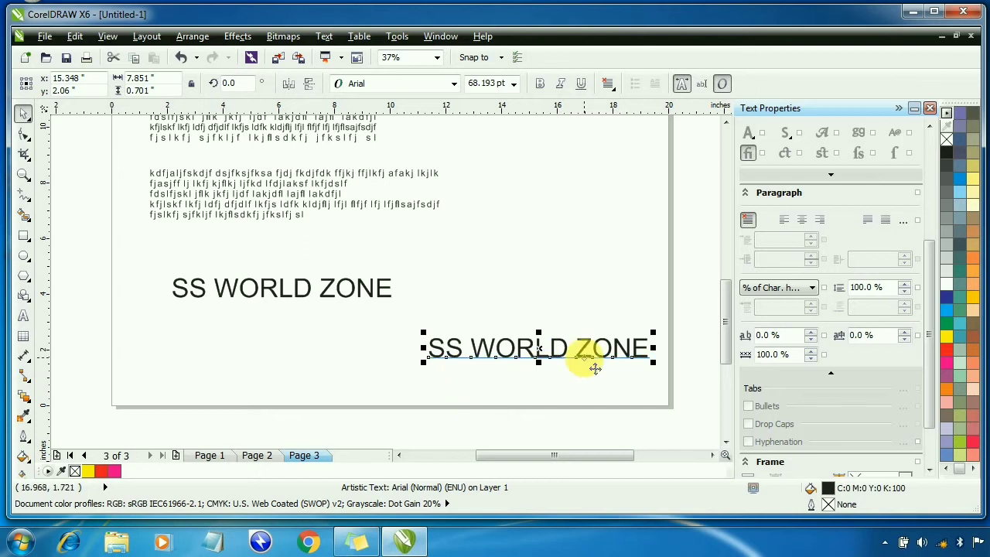
Change the case of the lower SS WORLD ZONE text to lowercase.
click(321, 37)
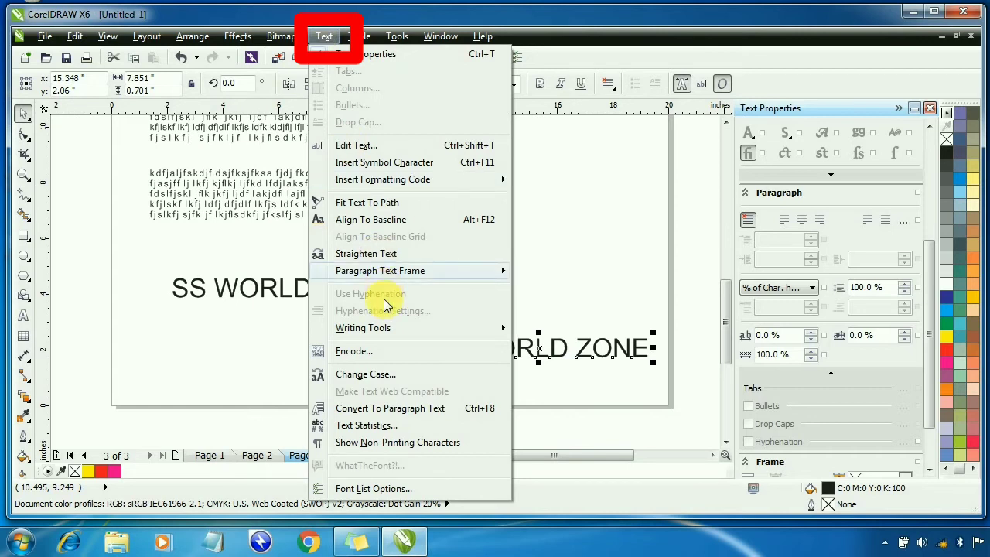
click(368, 375)
drag(480, 201, 523, 150)
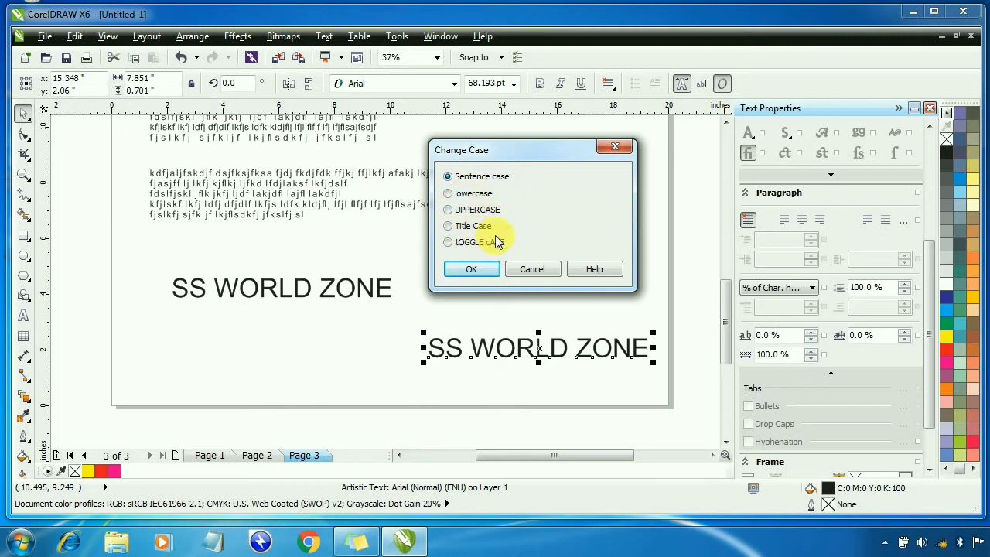
click(470, 194)
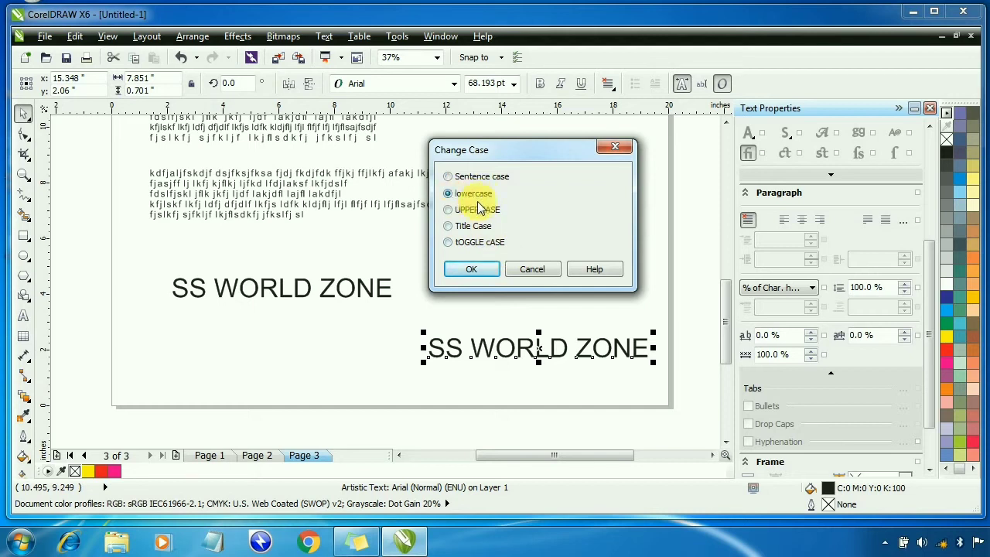
click(475, 269)
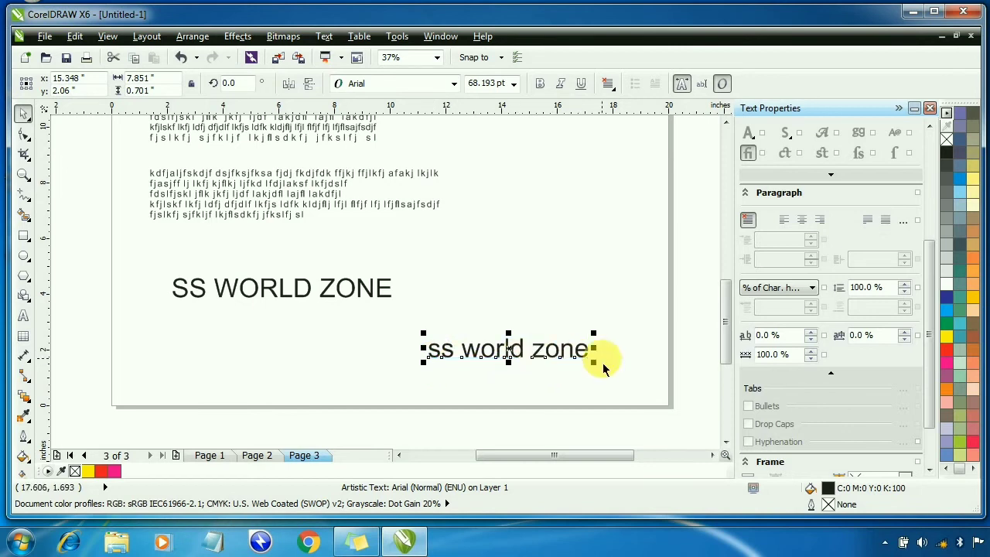
Change the case of the selected "ss world zone" text to UPPERCASE.
click(326, 36)
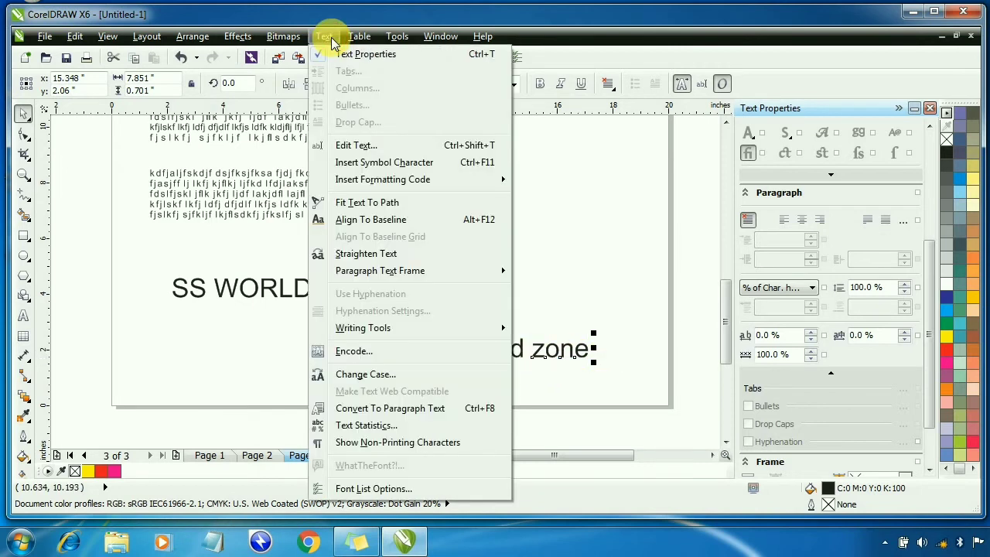
click(373, 376)
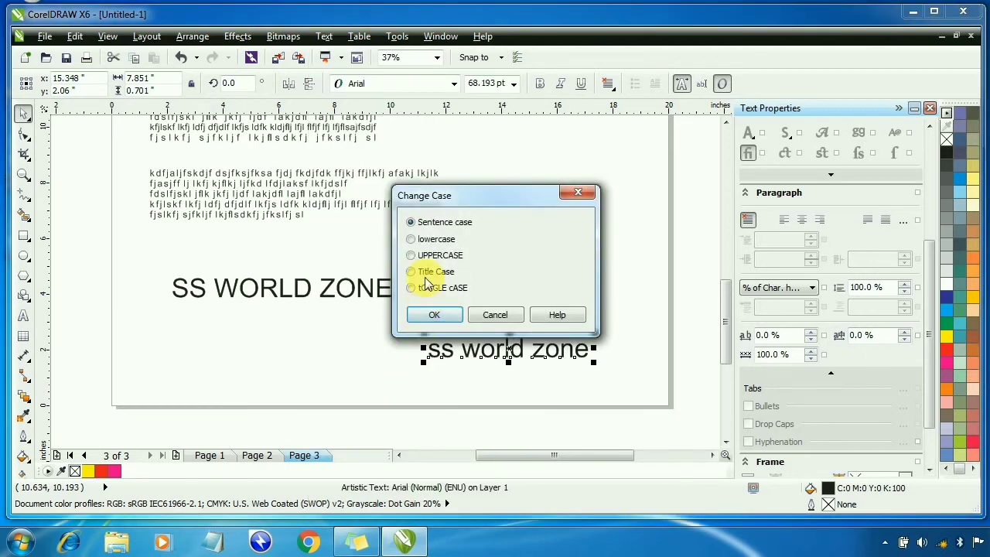
click(412, 256)
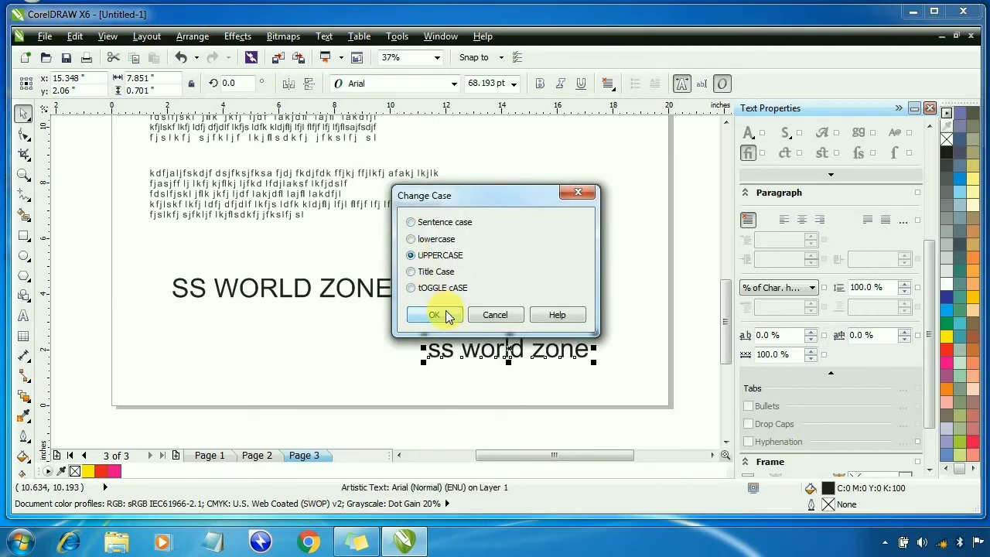
click(436, 315)
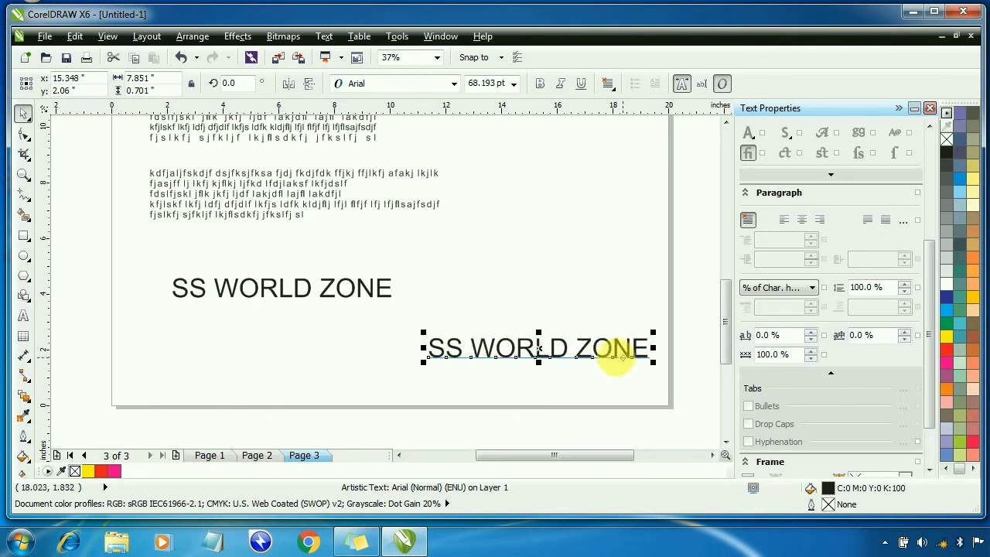
Change the case of the selected lower SS WORLD ZONE text to Title Case.
click(326, 37)
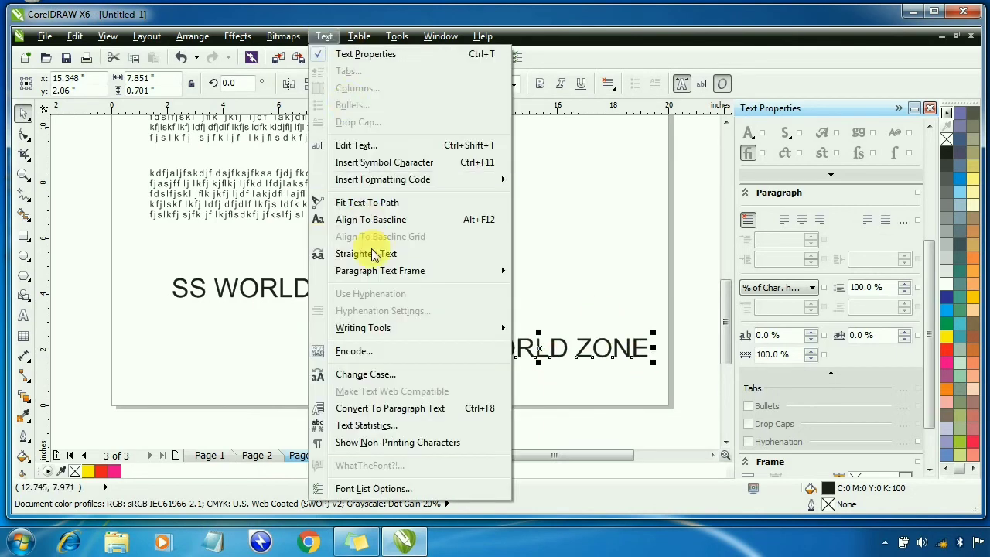
click(353, 375)
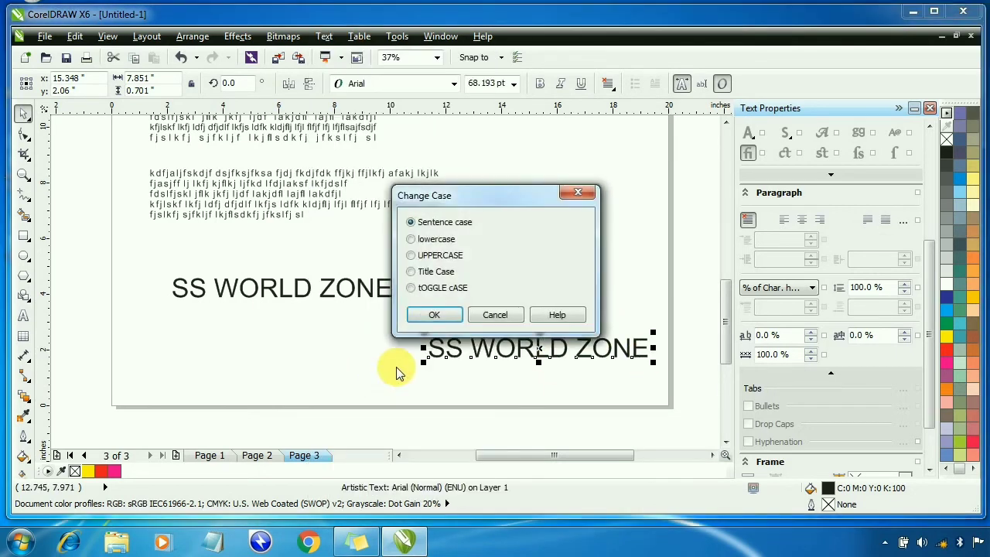
click(411, 273)
click(436, 314)
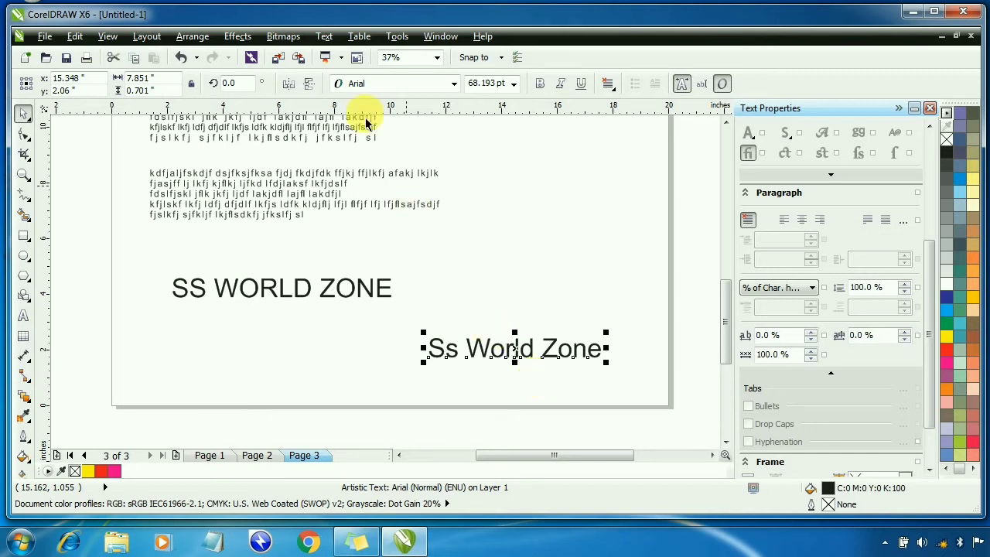
Apply tOGGLE cASE to the selected "Ss World Zone" text.
click(325, 37)
click(360, 378)
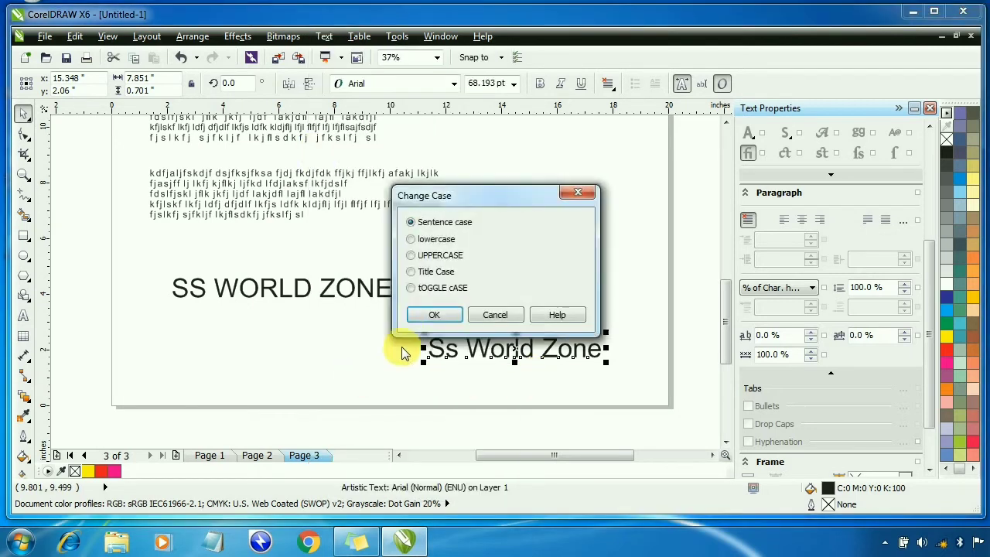
click(431, 290)
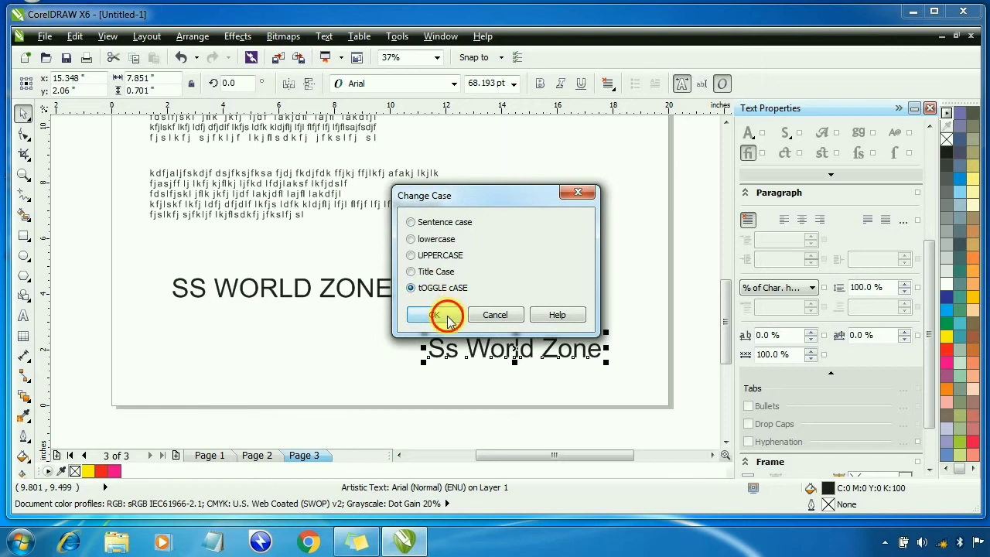
click(443, 314)
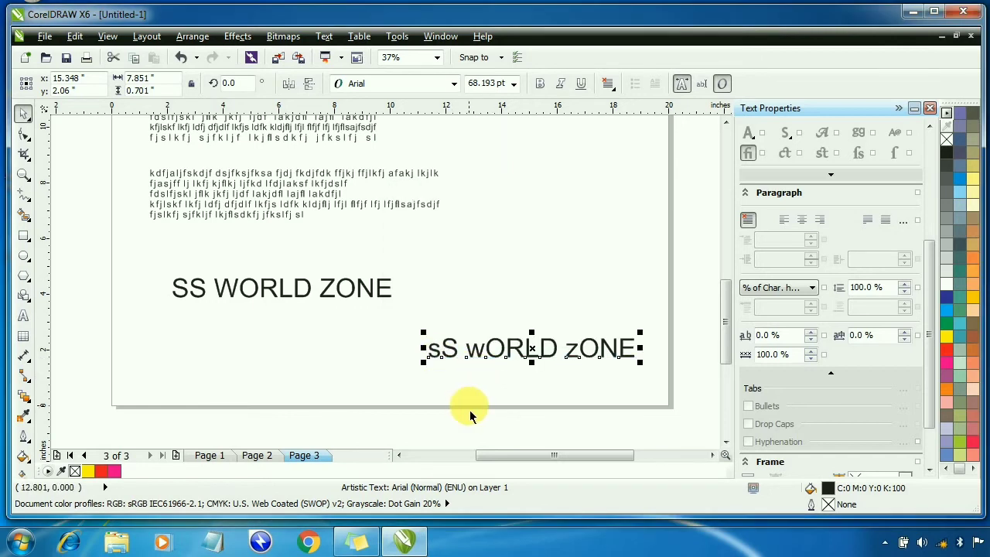
Break the upper SS WORLD ZONE text apart into single letters and fill its second S with blue (C:100 M:100 Y:0 K:0).
click(470, 263)
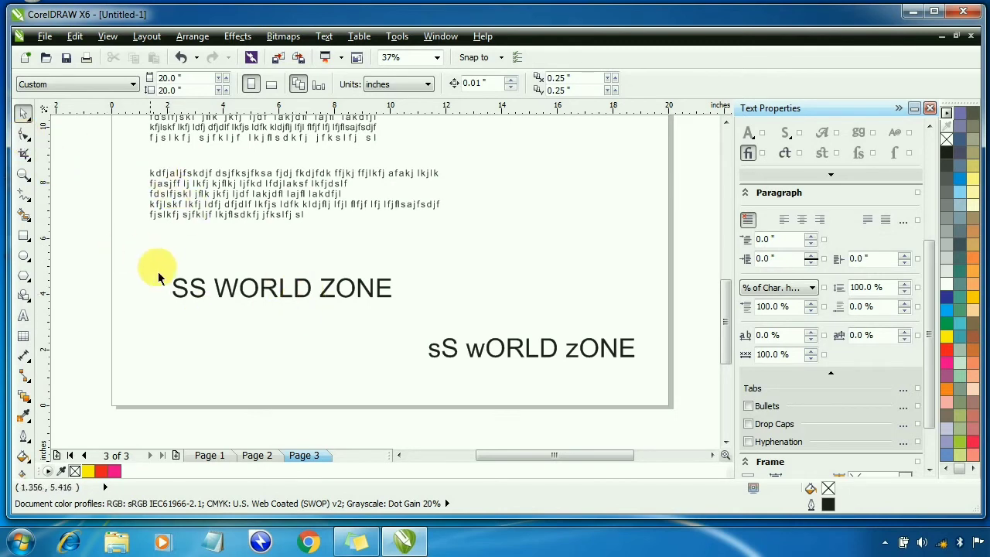
click(234, 288)
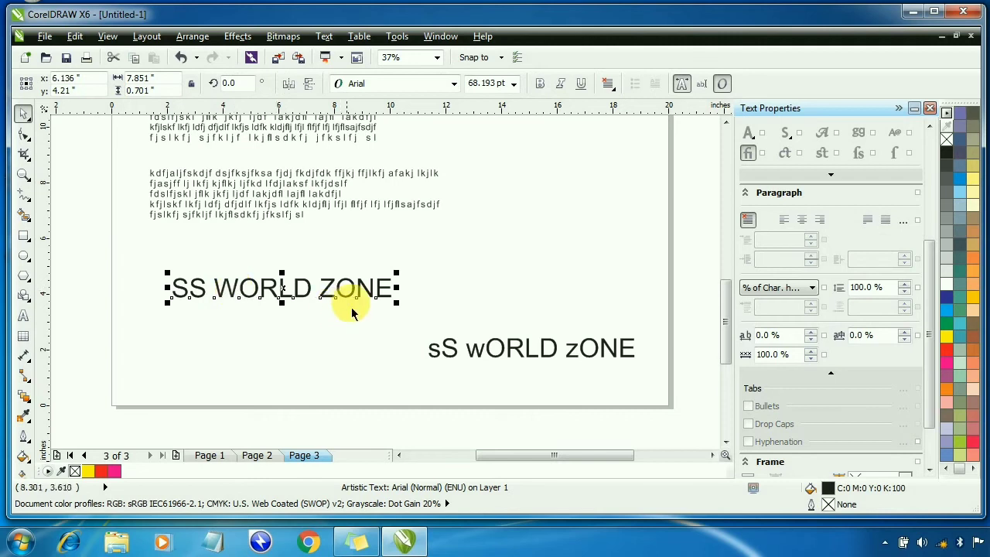
click(24, 132)
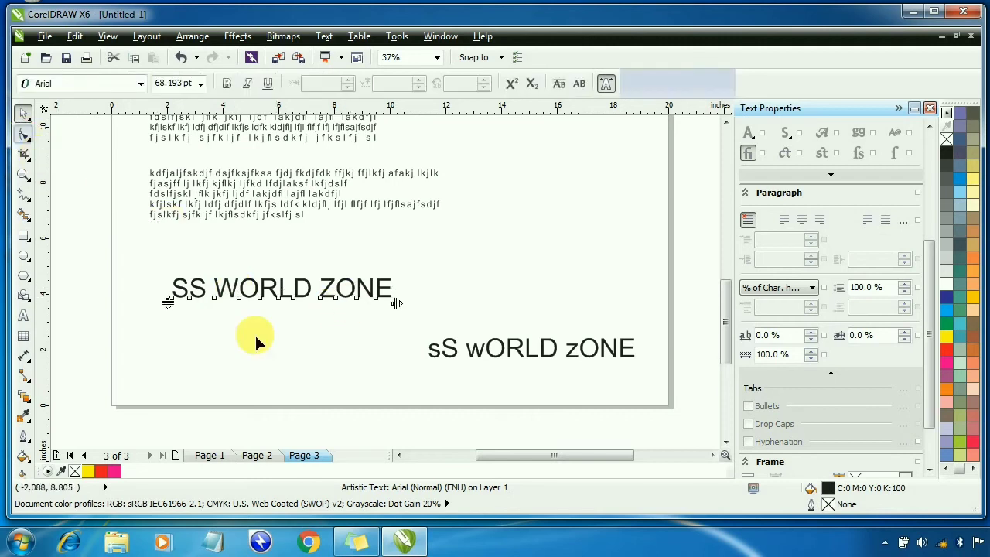
click(24, 113)
scroll(193, 290, up, 2)
click(202, 278)
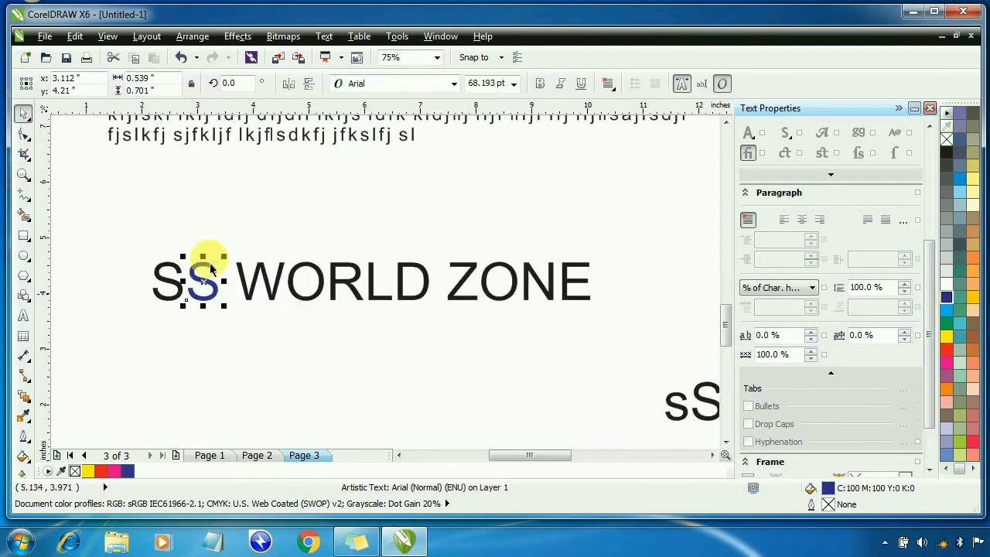
Fill all the separate letters of the upper SS WORLD ZONE text with red (C:0 M:100 Y:100 K:0).
drag(117, 244, 631, 325)
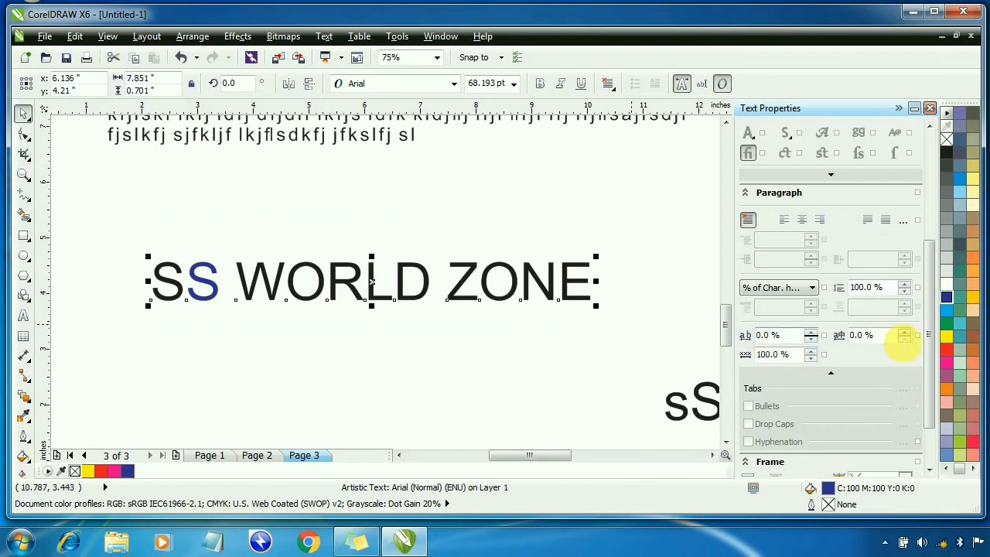
click(946, 336)
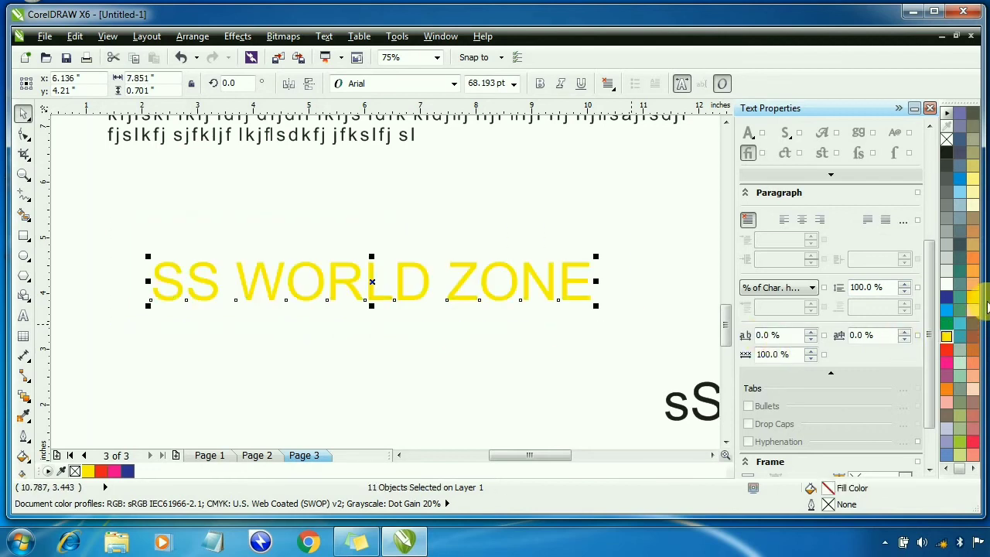
click(945, 352)
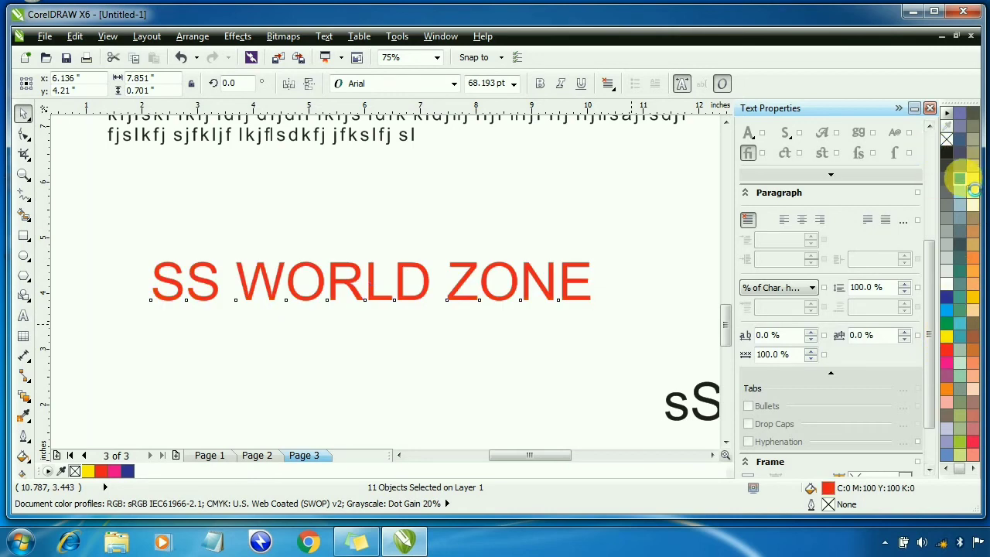
Give all the letters of the upper SS WORLD ZONE text a 4.0 pt blue outline (C:100 M:20 Y:0 K:0).
right_click(959, 179)
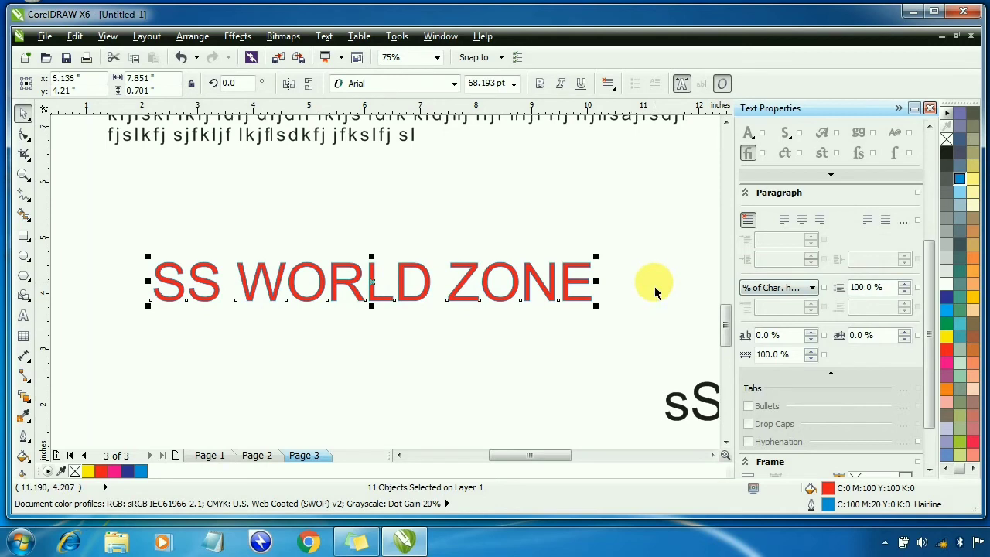
key(F12)
drag(508, 122, 652, 71)
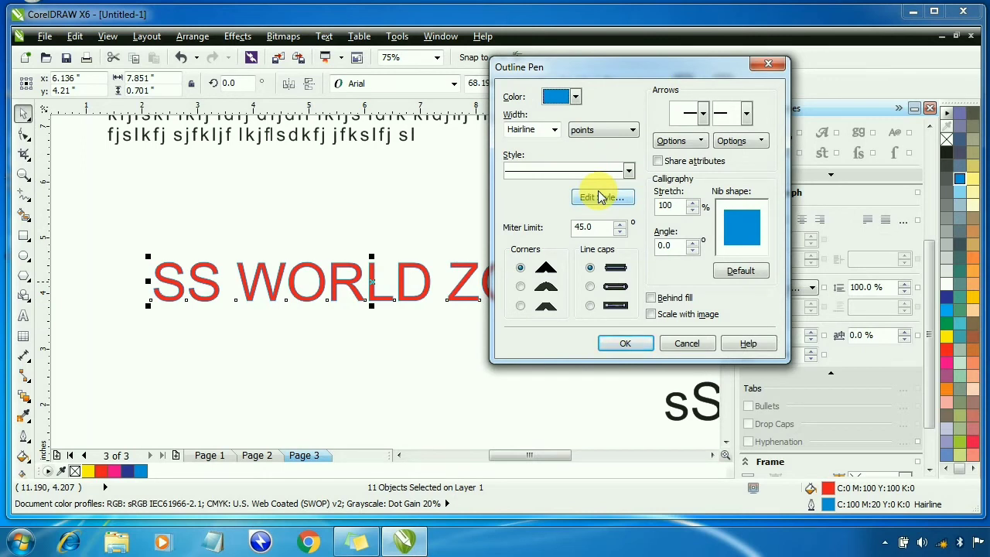
click(554, 129)
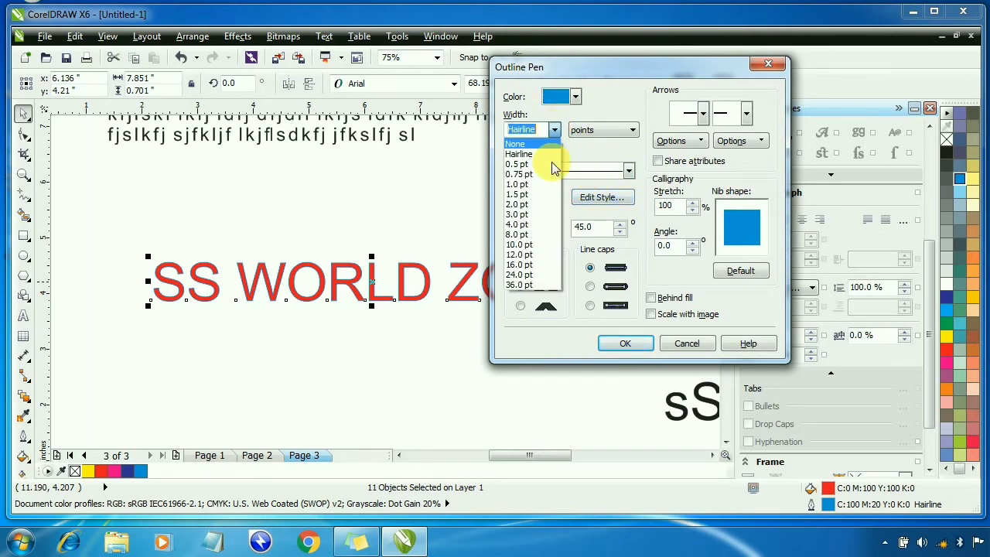
click(534, 225)
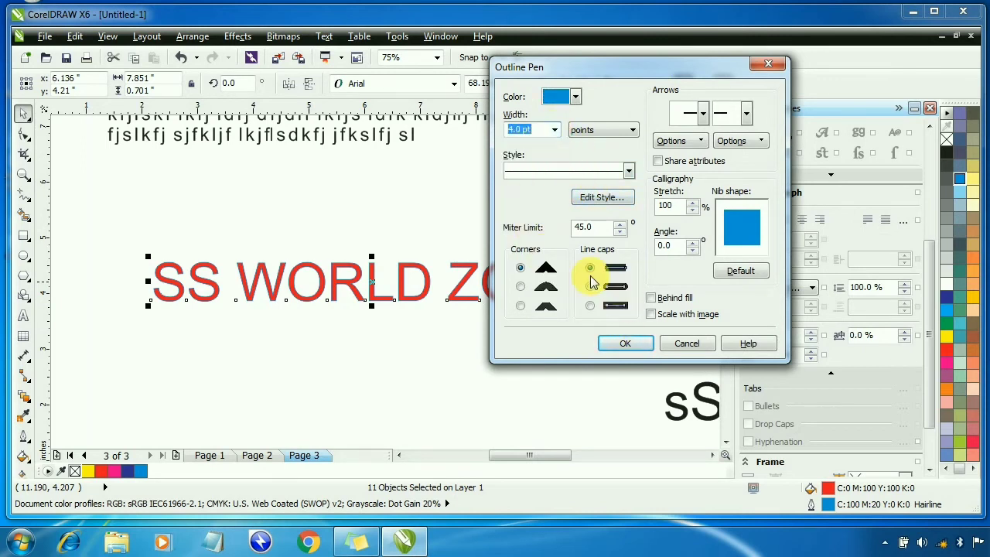
click(625, 343)
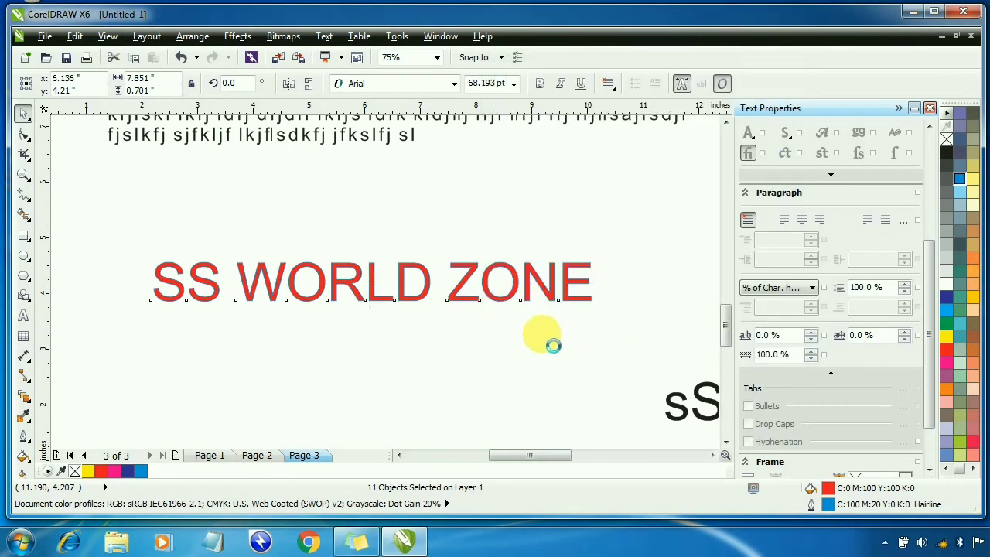
click(464, 321)
scroll(464, 319, up, 2)
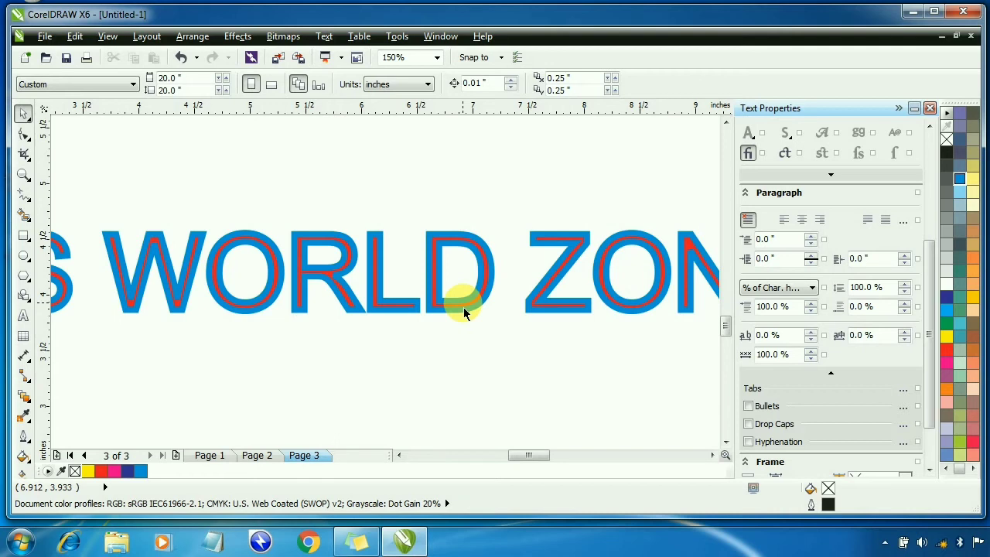
Turn on Behind fill and Scale with image for the outline of the letter R in the upper WORLD.
click(464, 312)
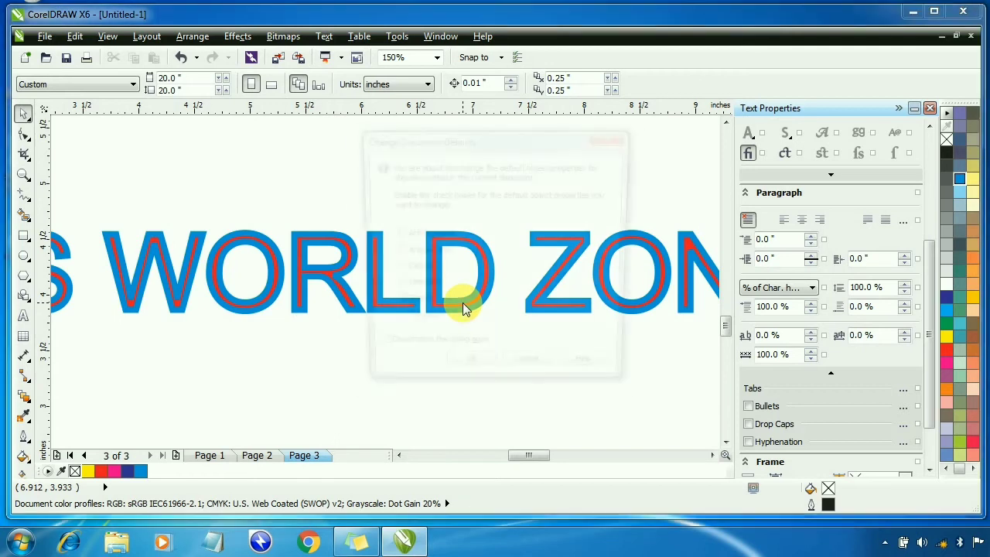
click(530, 373)
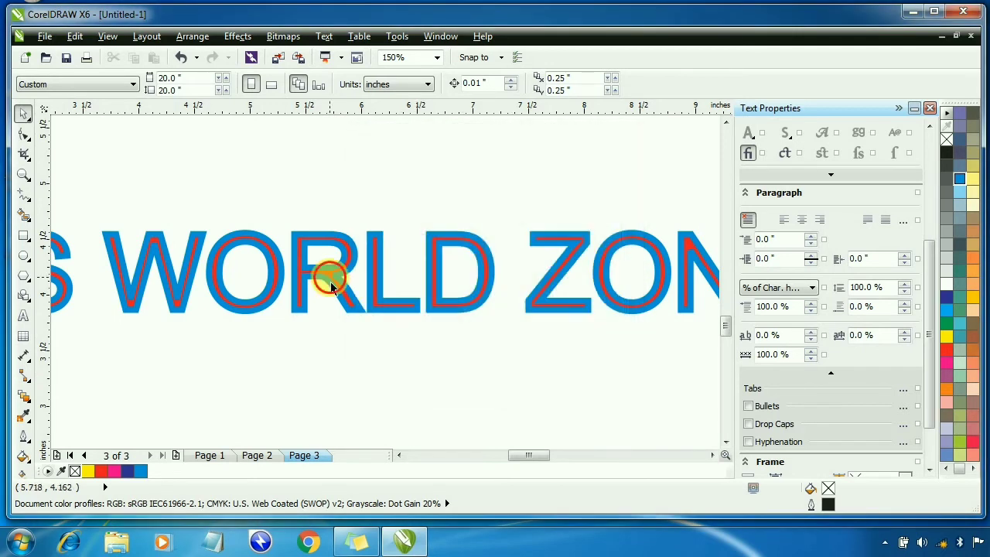
click(328, 276)
key(F12)
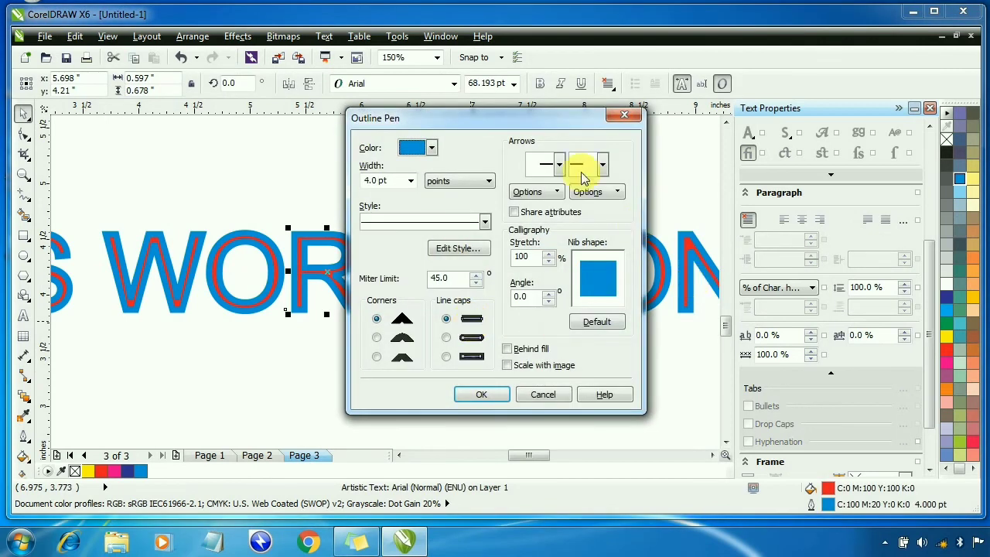
drag(536, 116, 671, 86)
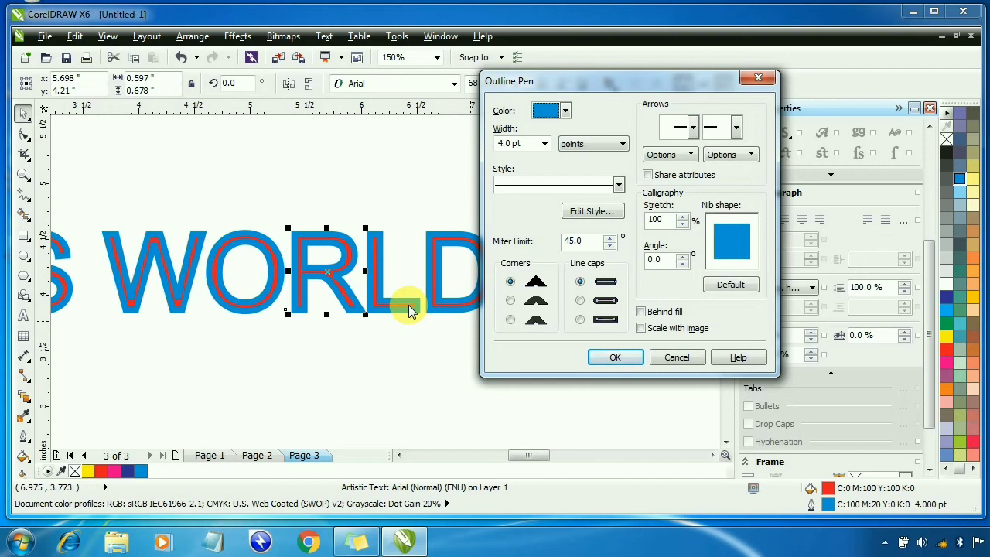
click(640, 311)
click(640, 328)
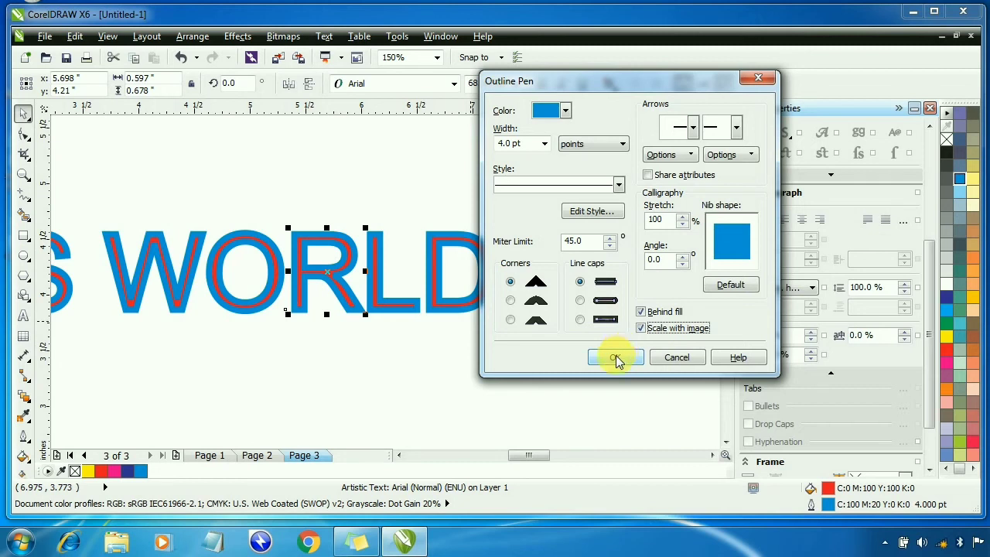
click(615, 357)
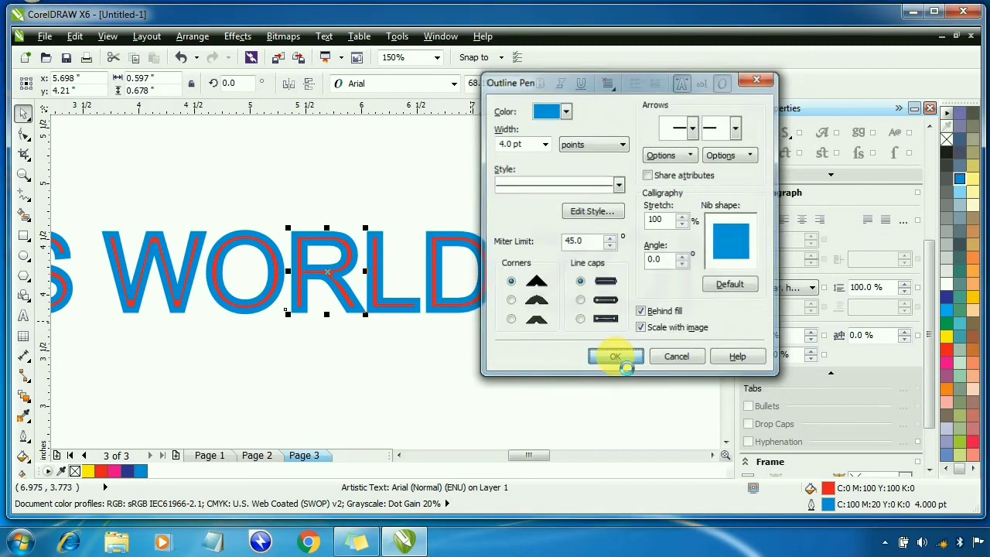
scroll(329, 269, up, 2)
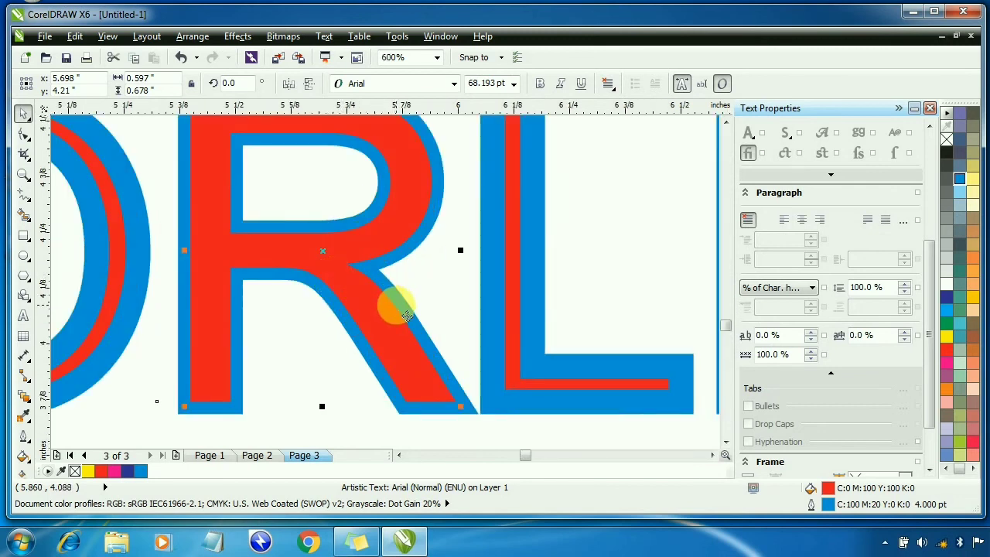
Apply Behind fill and Scale with image to the outlines of all the upper SS WORLD ZONE letters.
scroll(406, 314, down, 3)
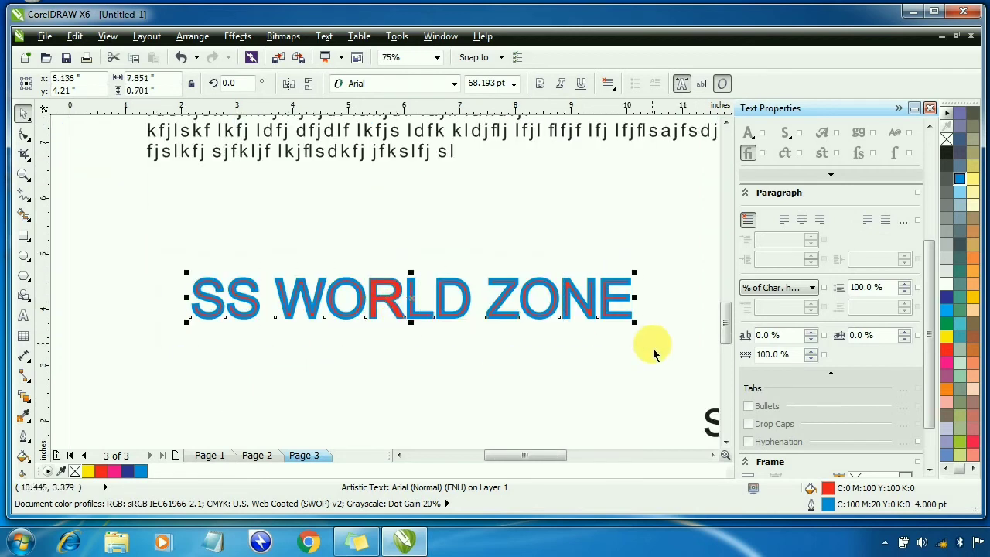
key(F12)
click(507, 348)
click(508, 365)
click(481, 395)
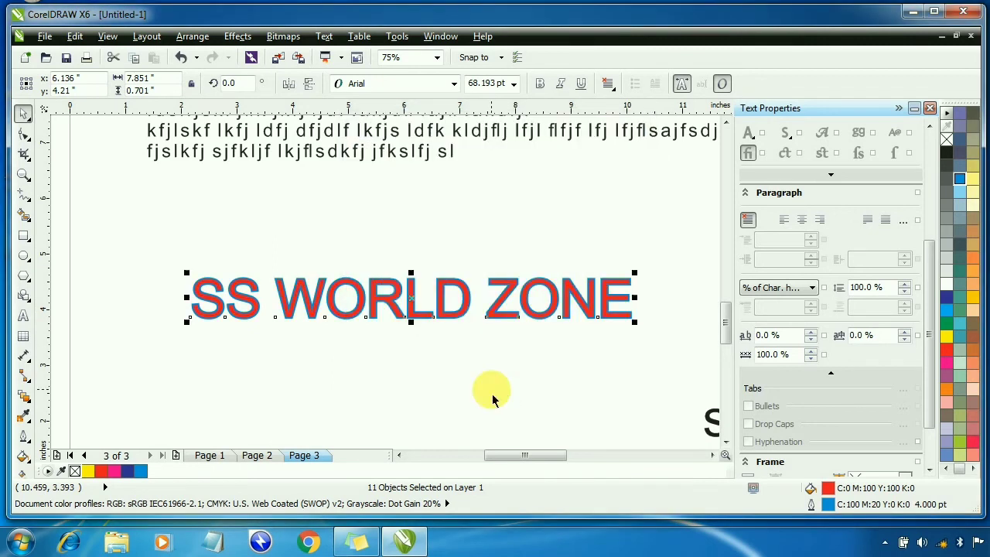
scroll(449, 305, up, 2)
scroll(451, 308, down, 2)
click(475, 383)
Enlarge all the upper SS WORLD ZONE letters together, proportionally, to about 14.7 inches wide.
drag(150, 228, 693, 340)
scroll(623, 308, down, 2)
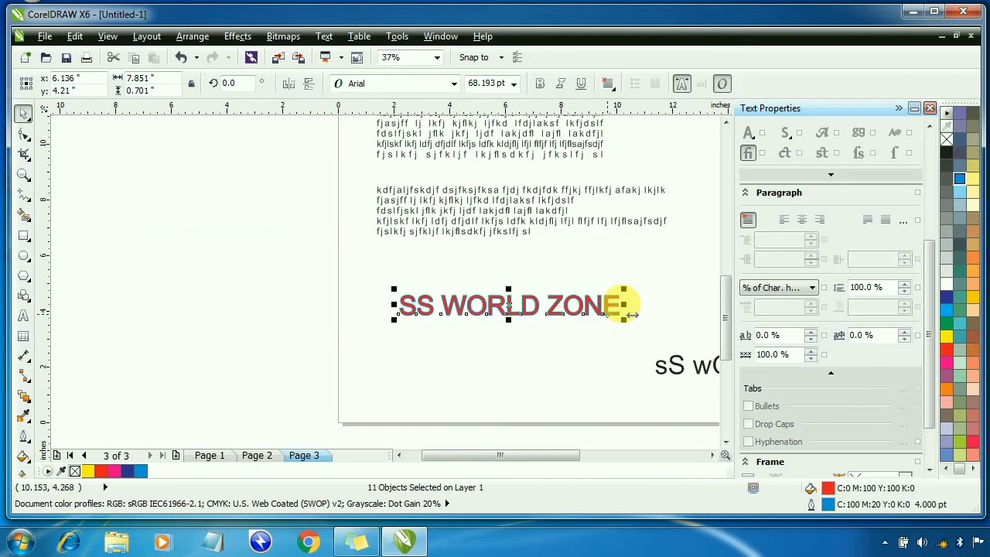
drag(624, 288, 577, 301)
scroll(544, 304, up, 4)
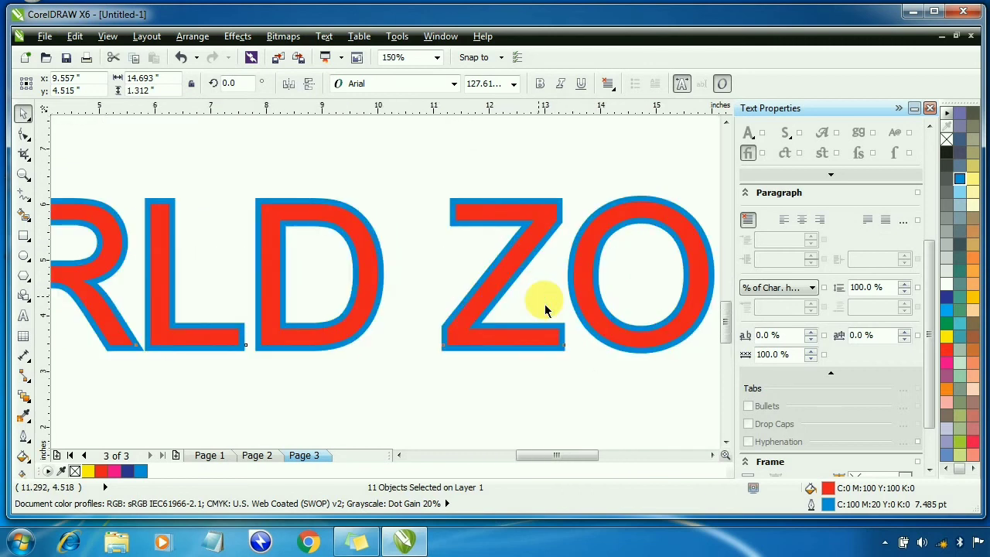
scroll(545, 304, down, 6)
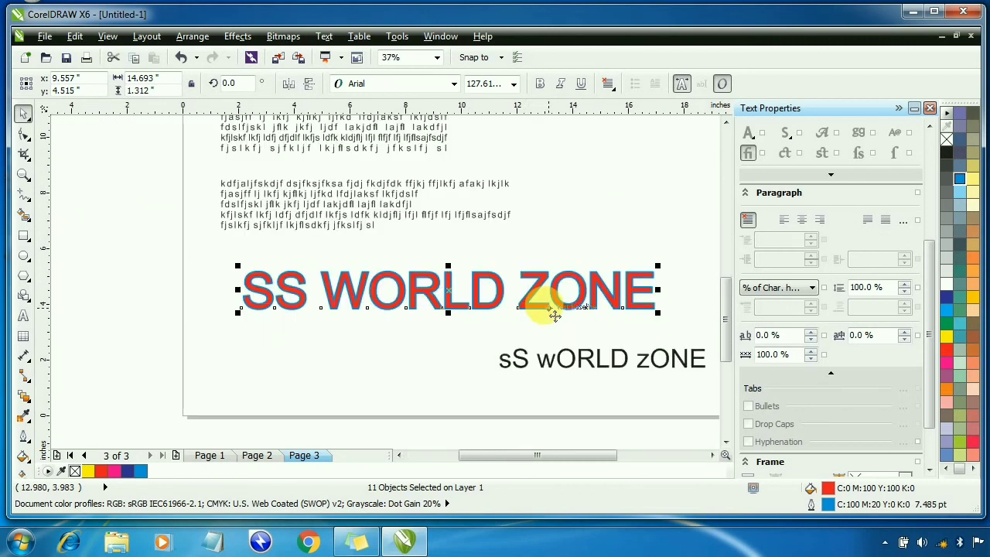
Turn off Behind fill and Scale with image for the outlines of all the upper SS WORLD ZONE letters.
key(F12)
click(508, 365)
click(481, 395)
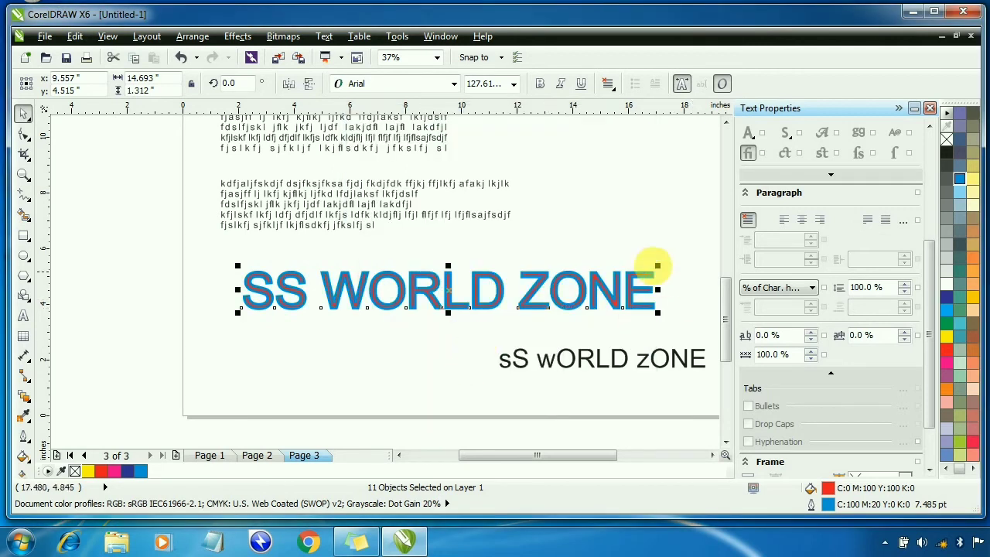
Shrink the upper SS WORLD ZONE letters to about 6.3 inches wide, then enlarge them to about 8.7 inches wide.
drag(655, 270, 327, 294)
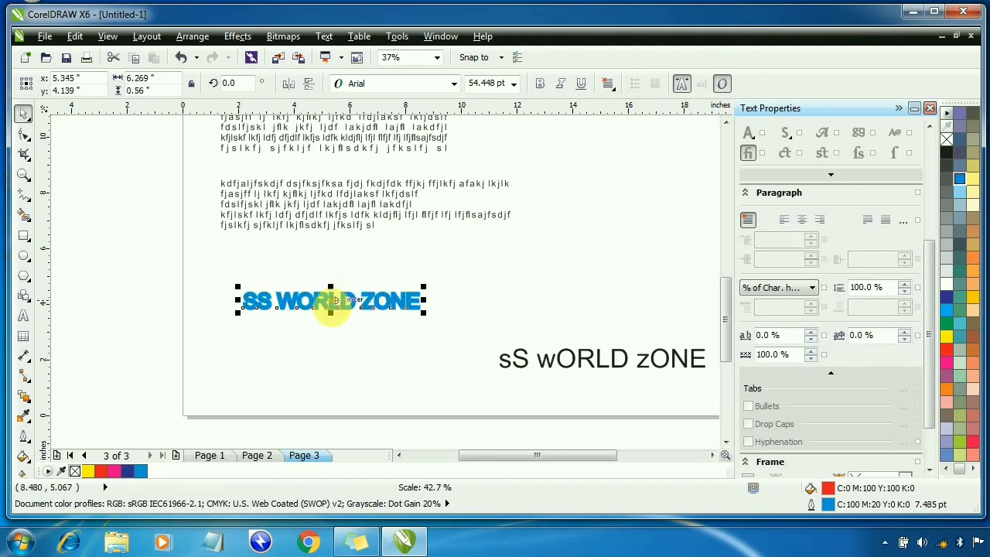
scroll(332, 312, up, 4)
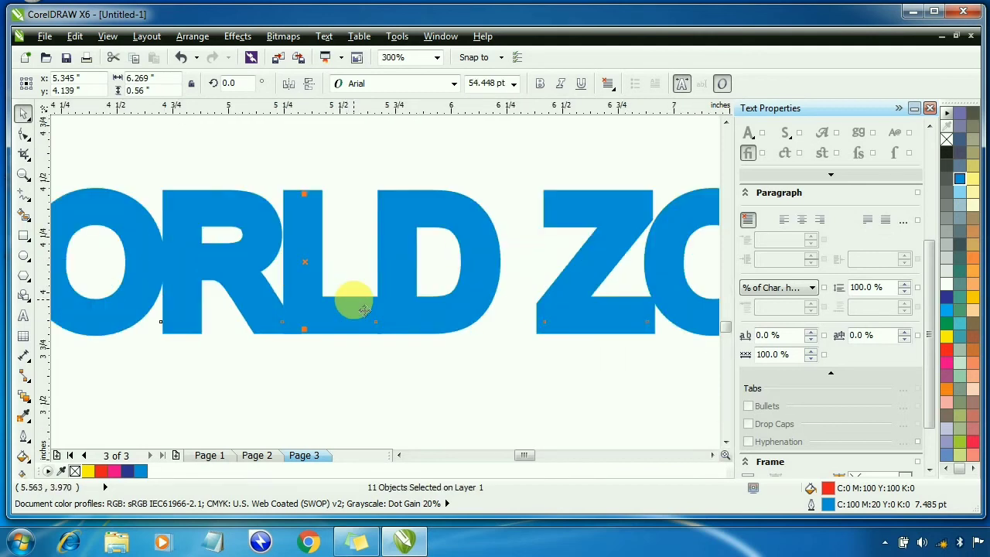
scroll(363, 311, down, 1)
scroll(369, 310, down, 1)
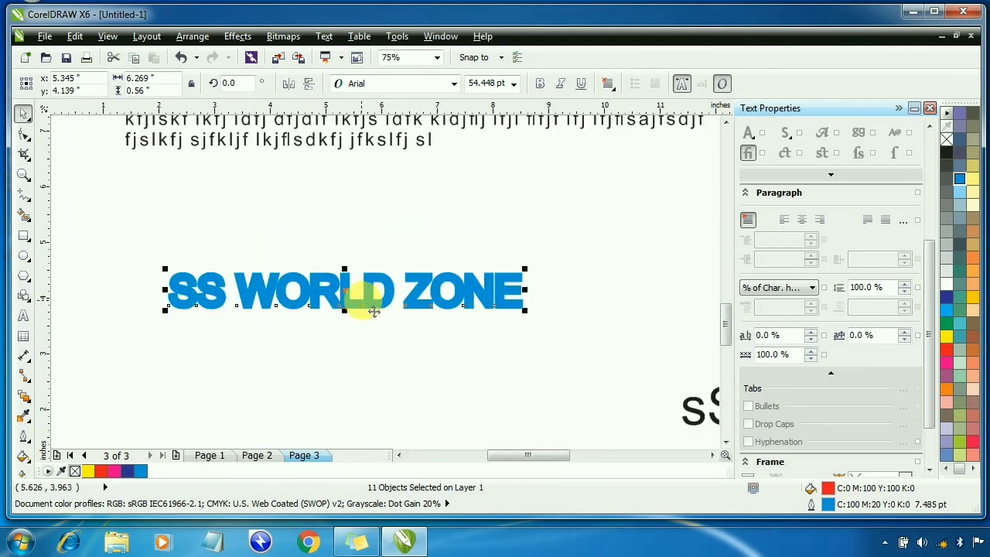
drag(530, 280, 588, 319)
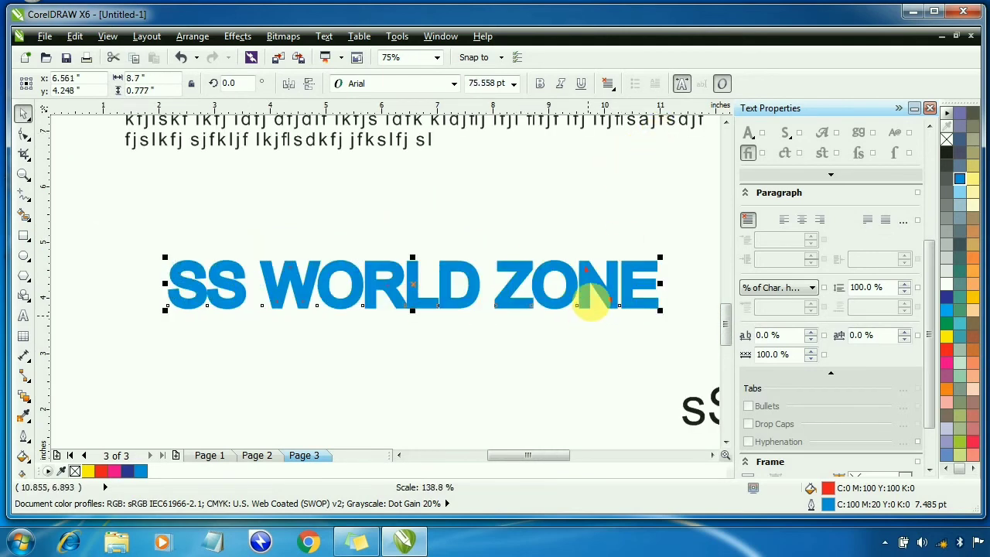
scroll(602, 312, up, 1)
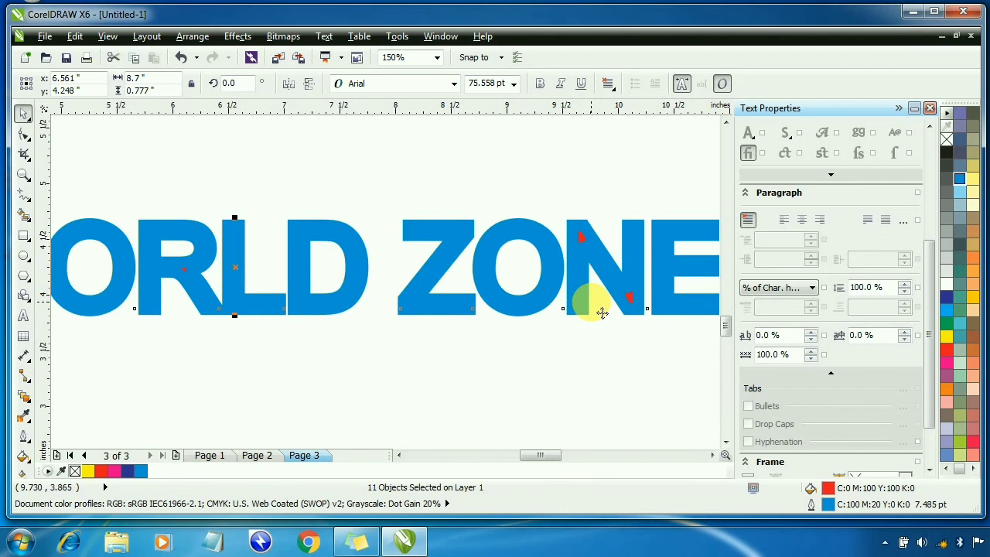
scroll(596, 310, down, 1)
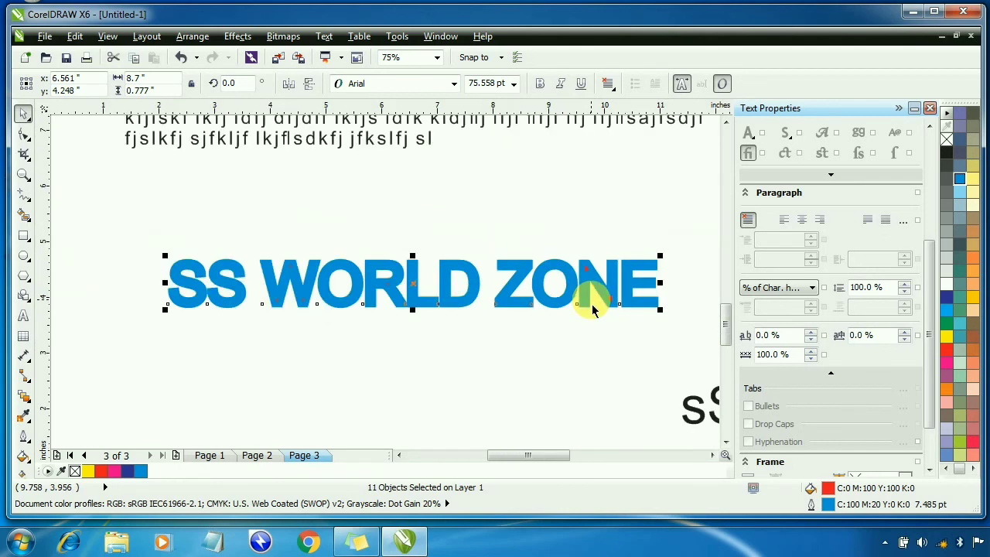
Turn Behind fill and Scale with image back on for the outlines of the resized SS WORLD ZONE letters.
key(F12)
click(508, 349)
click(507, 365)
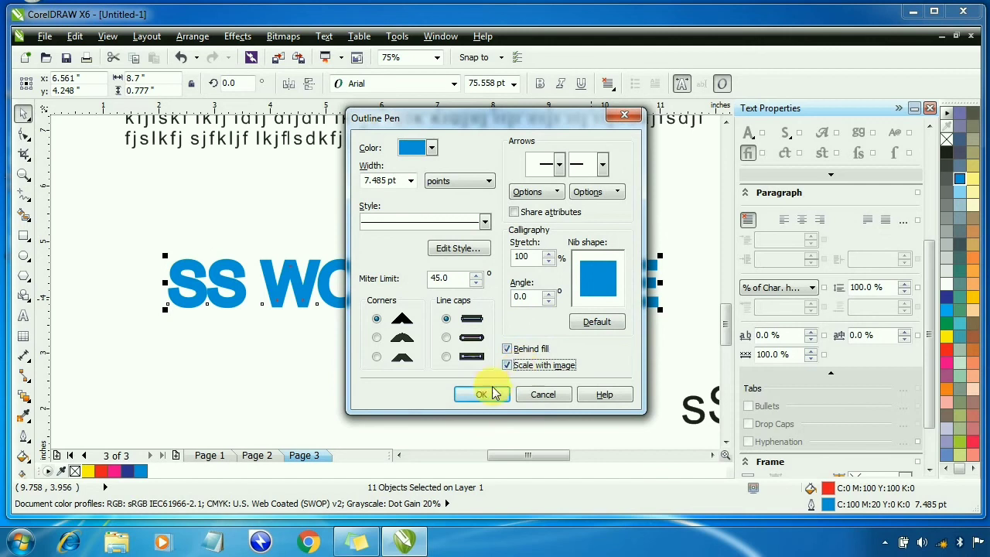
click(494, 392)
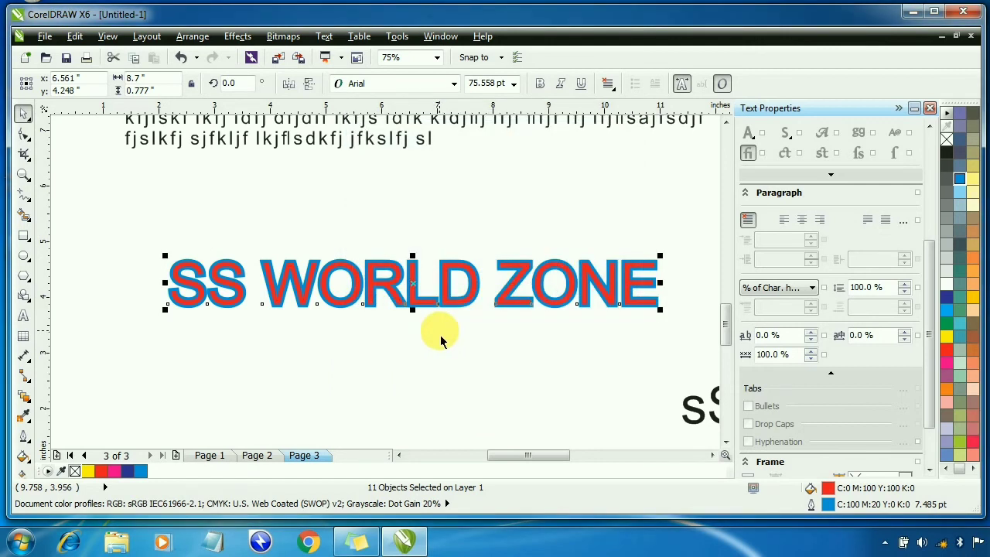
Shrink the outlined SS WORLD ZONE letters proportionally to about 4.35 inches wide.
scroll(441, 340, down, 1)
drag(507, 309, 364, 316)
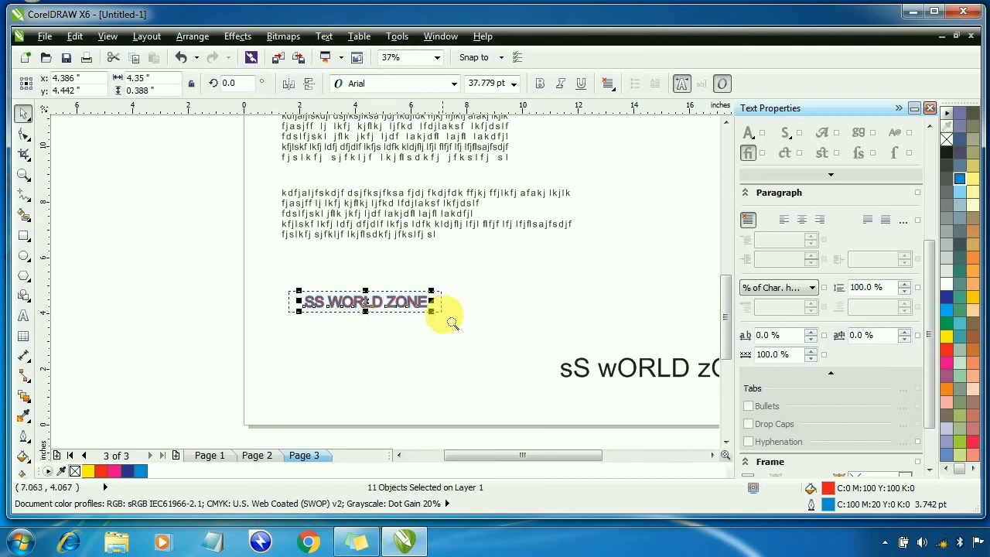
key(shift+F2)
drag(82, 239, 663, 325)
key(F3)
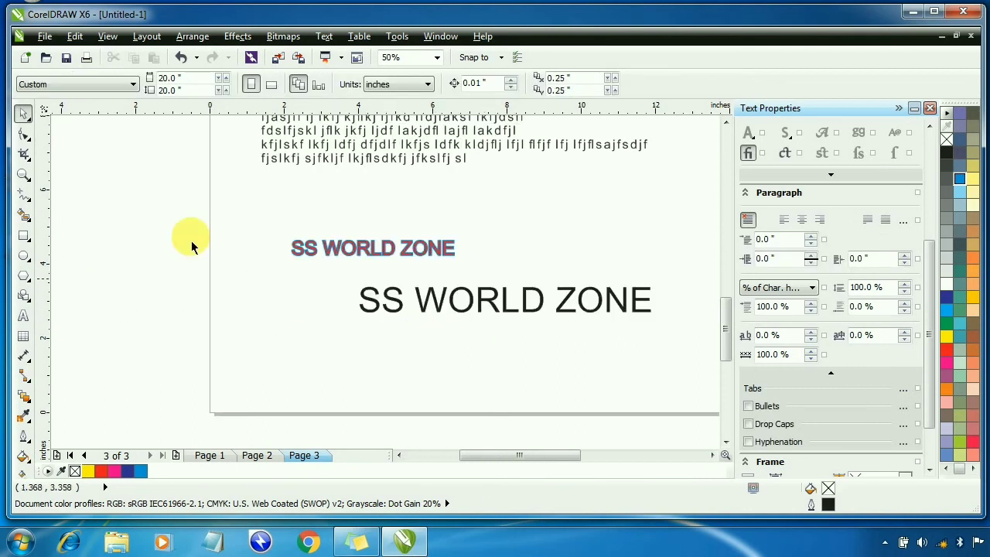
With the Shape tool, move the L, D and Z of the lower black SS WORLD ZONE text above the baseline.
click(24, 134)
scroll(402, 305, up, 2)
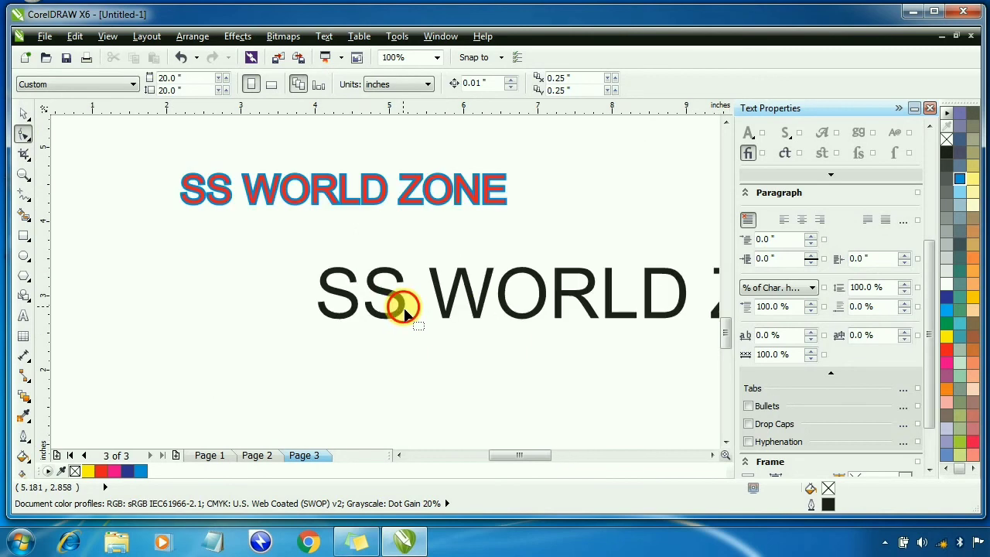
click(340, 304)
scroll(492, 317, down, 2)
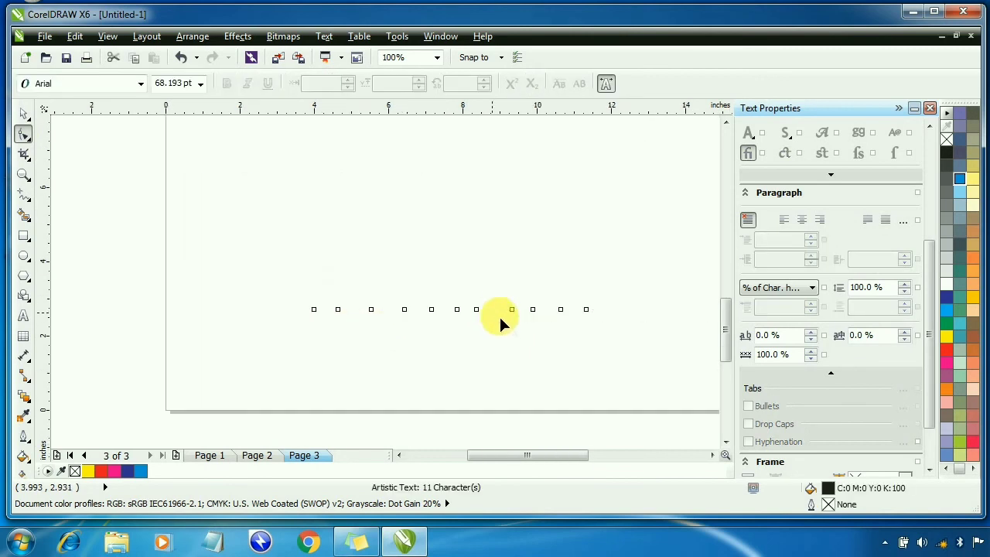
click(476, 308)
drag(481, 303, 519, 291)
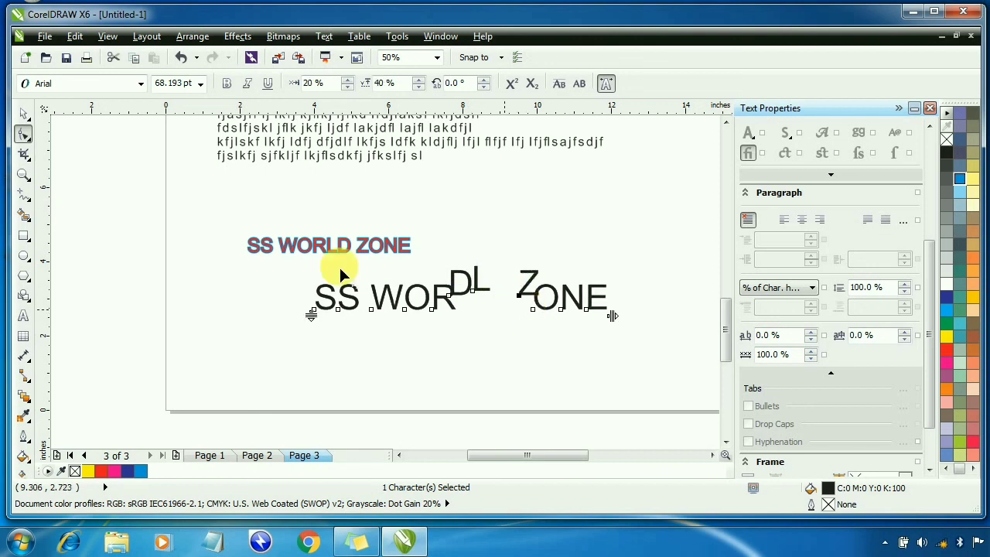
Move the O, N and E of the lower ZONE to different heights above the baseline, then select the whole text object.
click(532, 309)
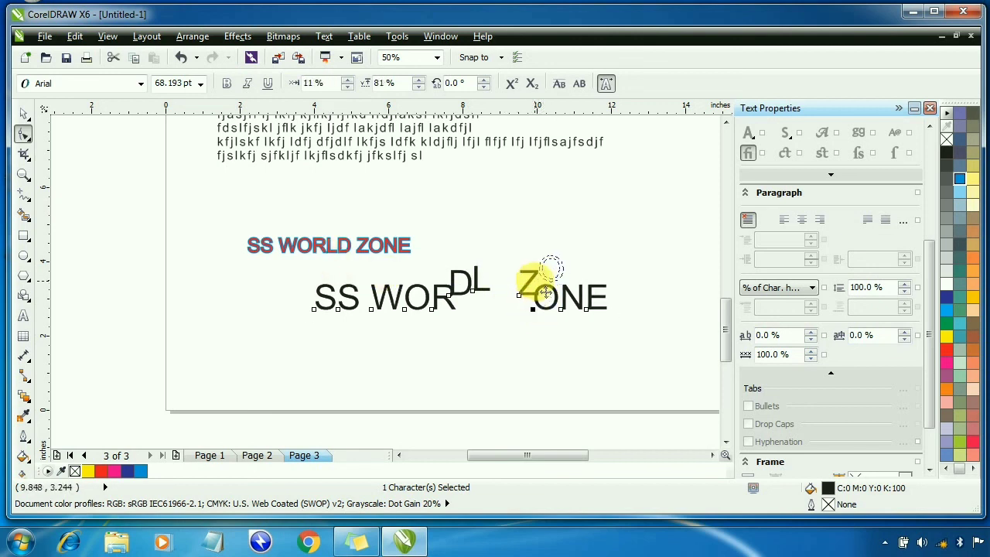
drag(534, 282, 534, 282)
click(561, 310)
drag(561, 312, 582, 276)
click(586, 310)
click(552, 325)
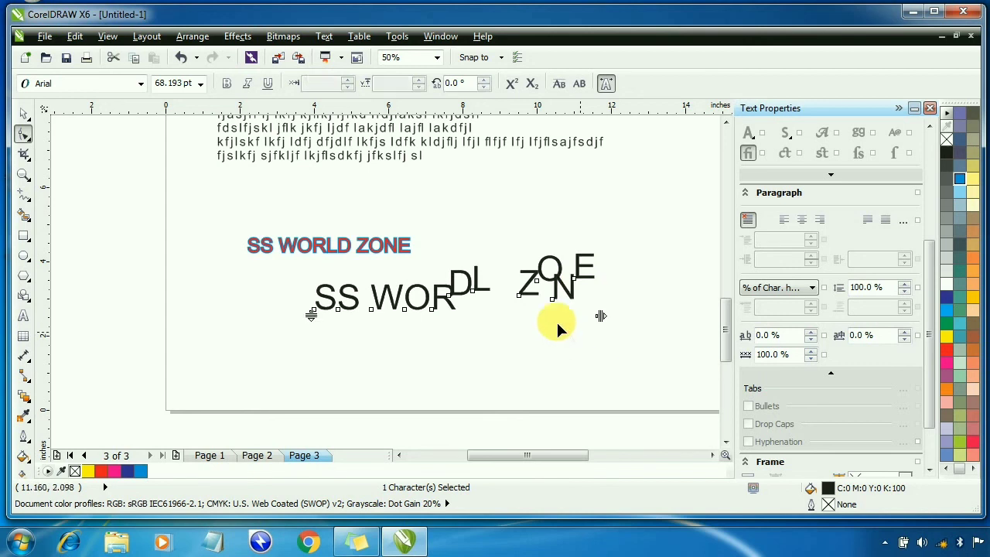
click(23, 113)
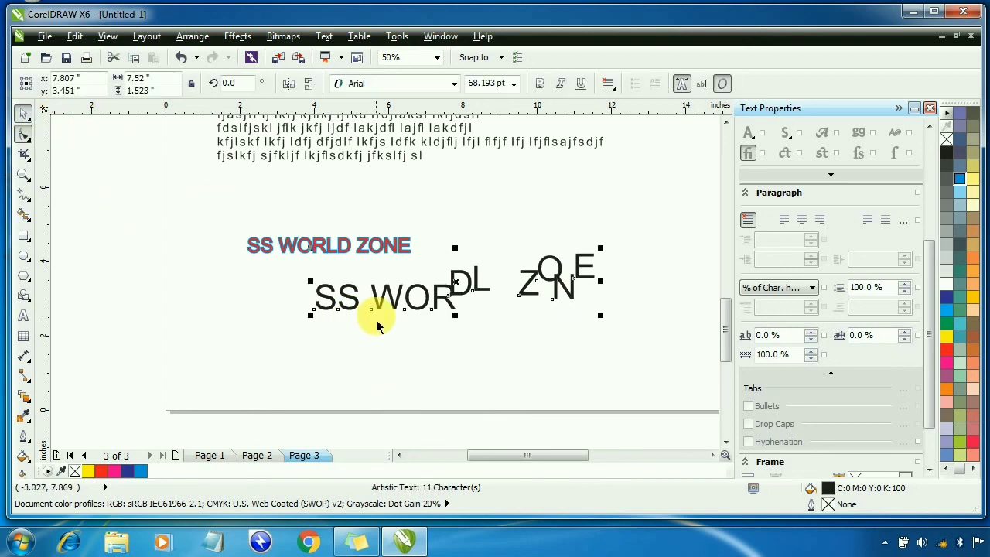
Give the lower SS WORLD ZONE text with staggered letters a red fill and a 10 pt dark blue outline, then deselect it.
drag(287, 267, 641, 363)
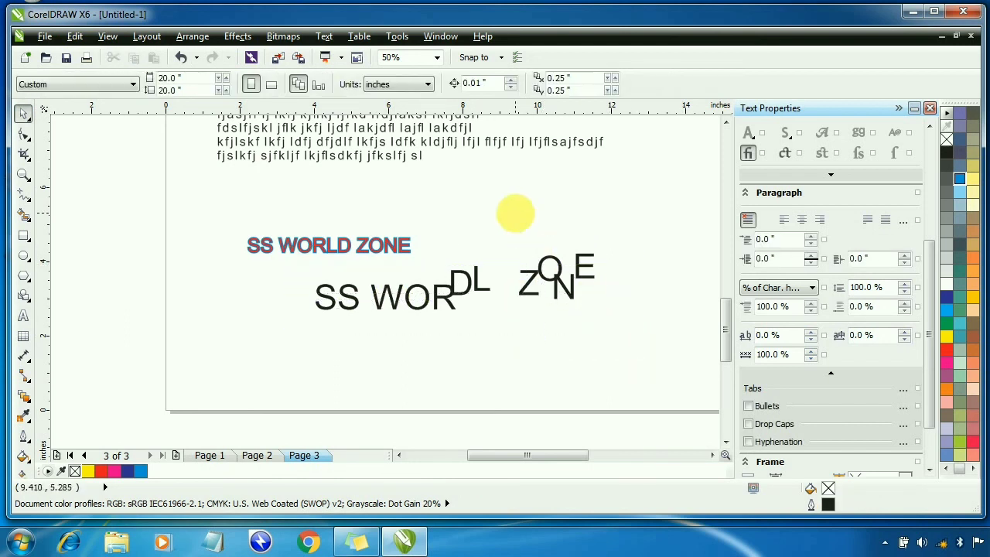
scroll(585, 281, up, 2)
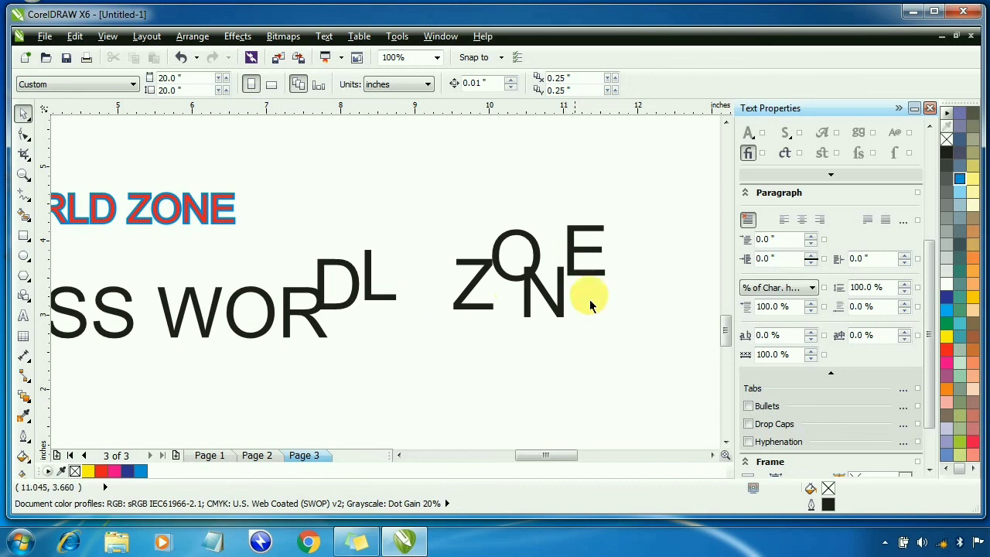
drag(399, 163, 649, 363)
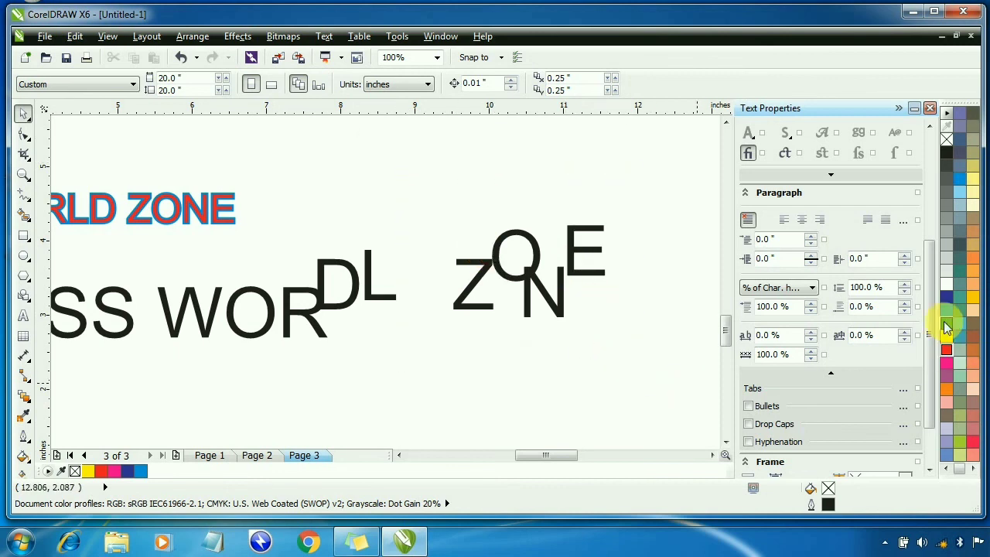
click(945, 327)
click(533, 374)
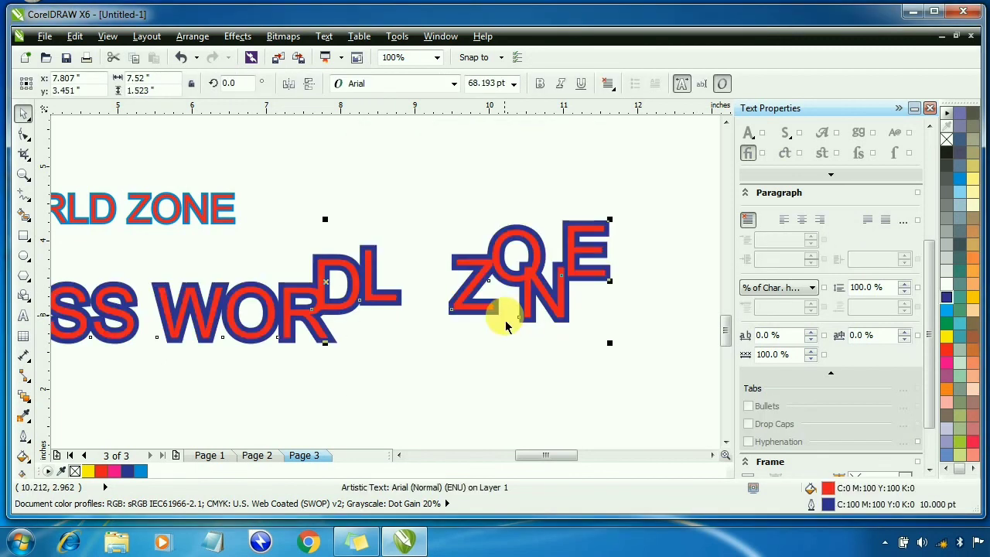
click(498, 349)
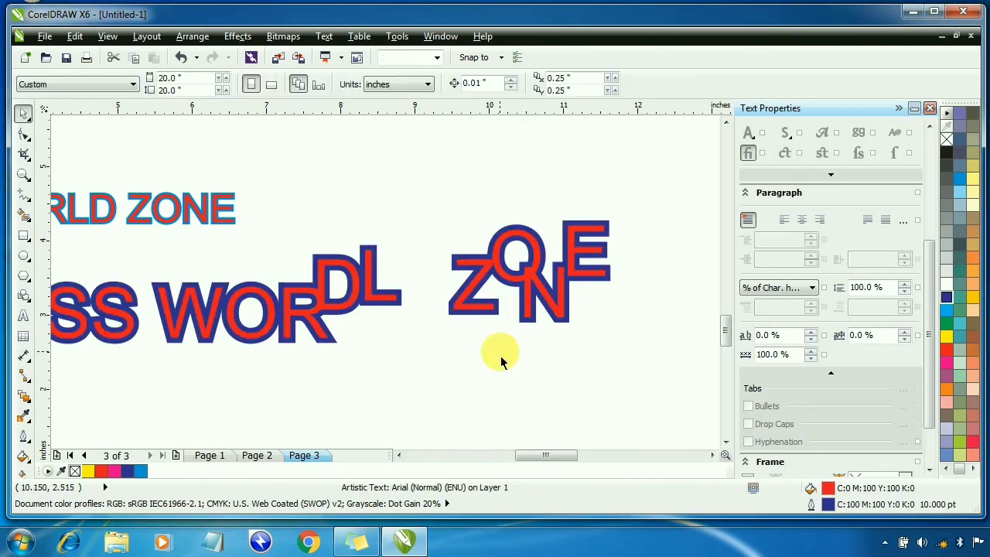
scroll(497, 374, down, 2)
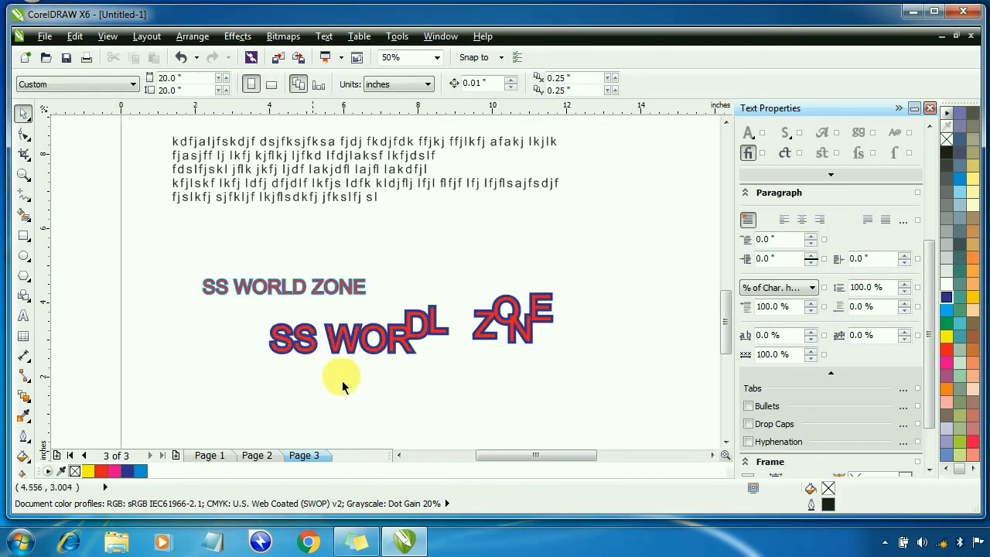
scroll(504, 395, down, 1)
scroll(508, 404, up, 1)
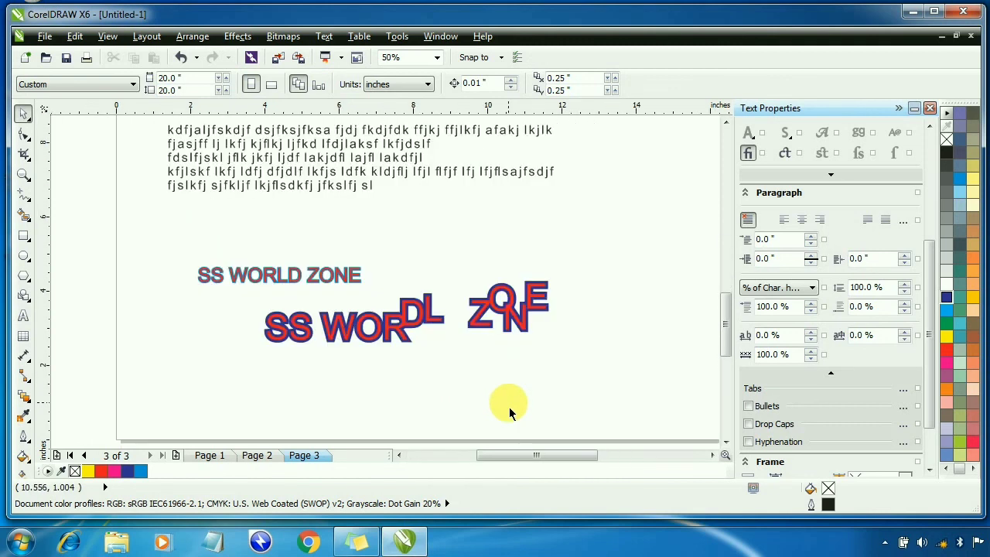